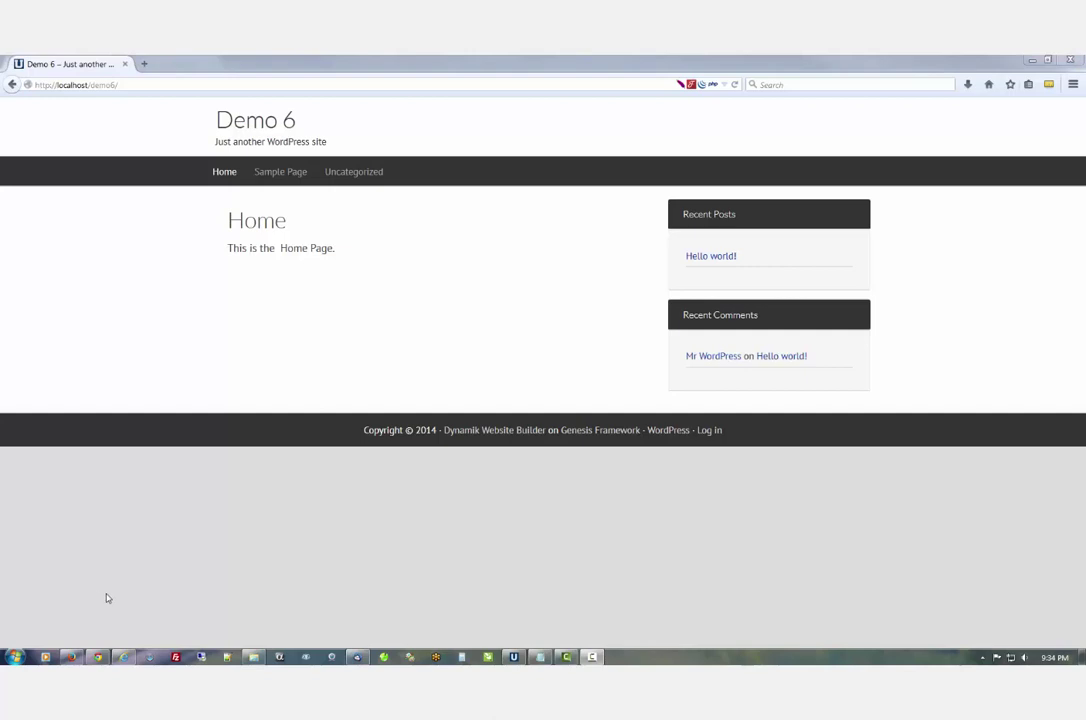
Step: In the WordPress dashboard, check the installed themes, then confirm Beaver Builder Lite is active under Plugins
click(99, 658)
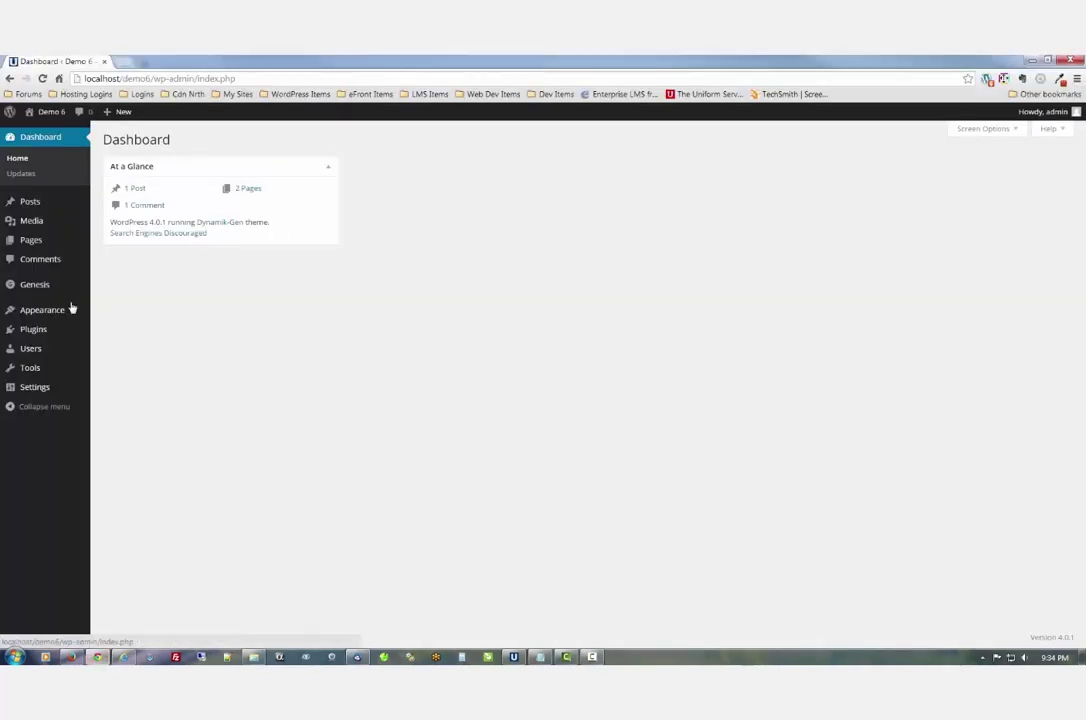
click(70, 311)
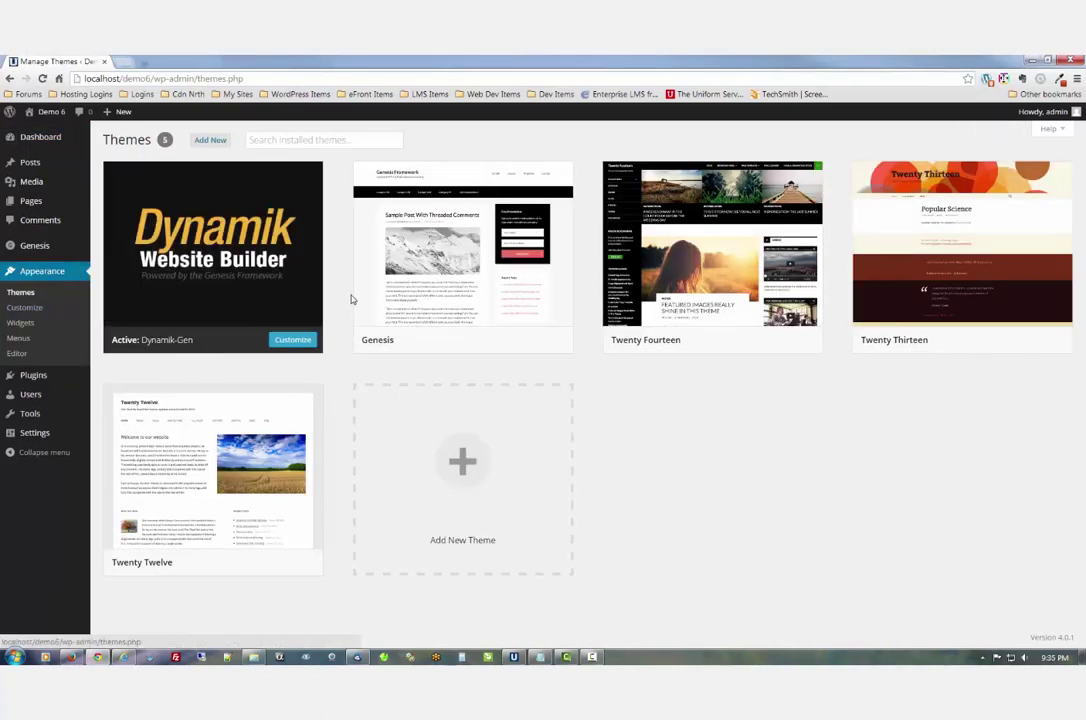
click(44, 375)
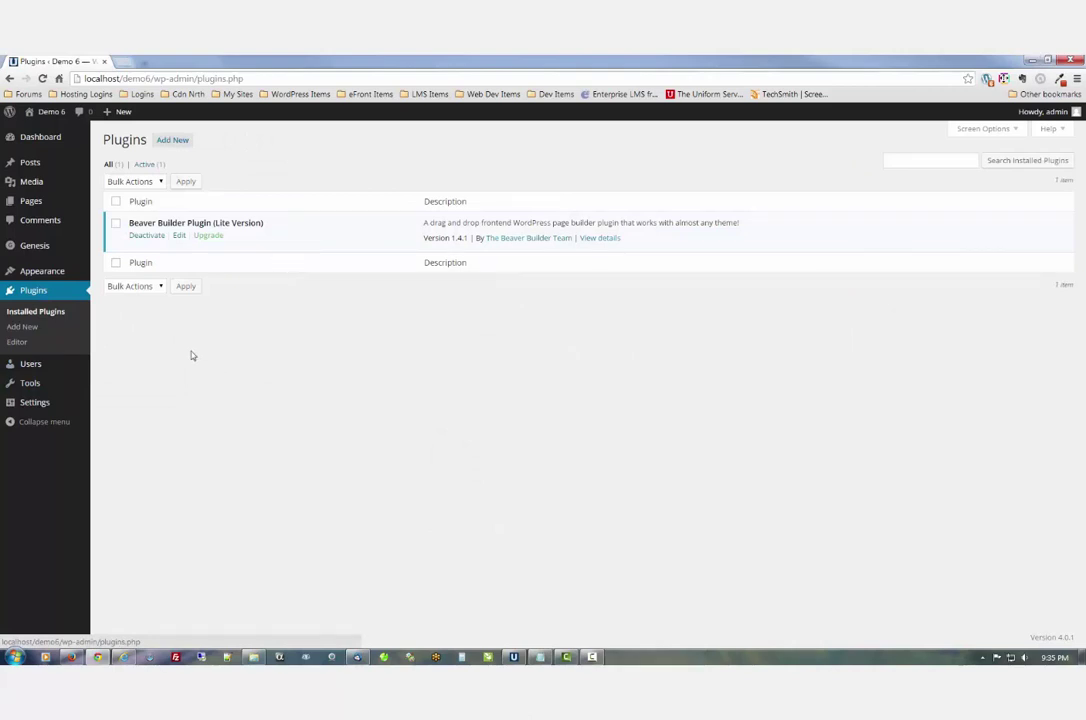
Step: Set MainMenu to automatically add new top-level pages, save it, and go to Pages
mouse_move(48, 273)
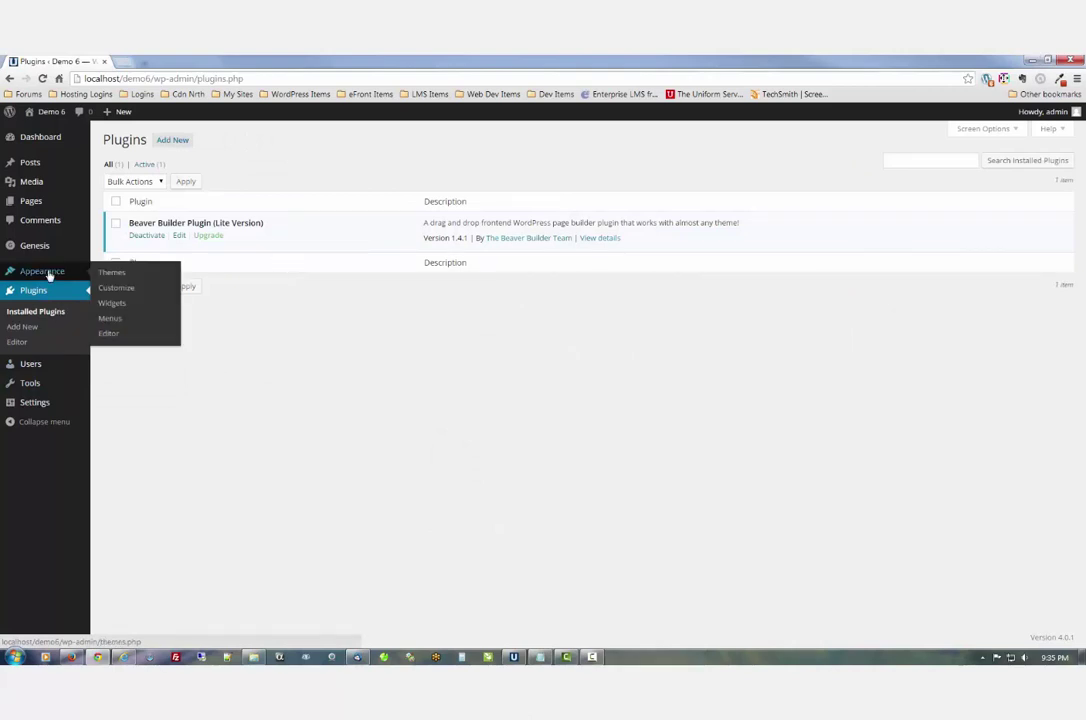
click(110, 318)
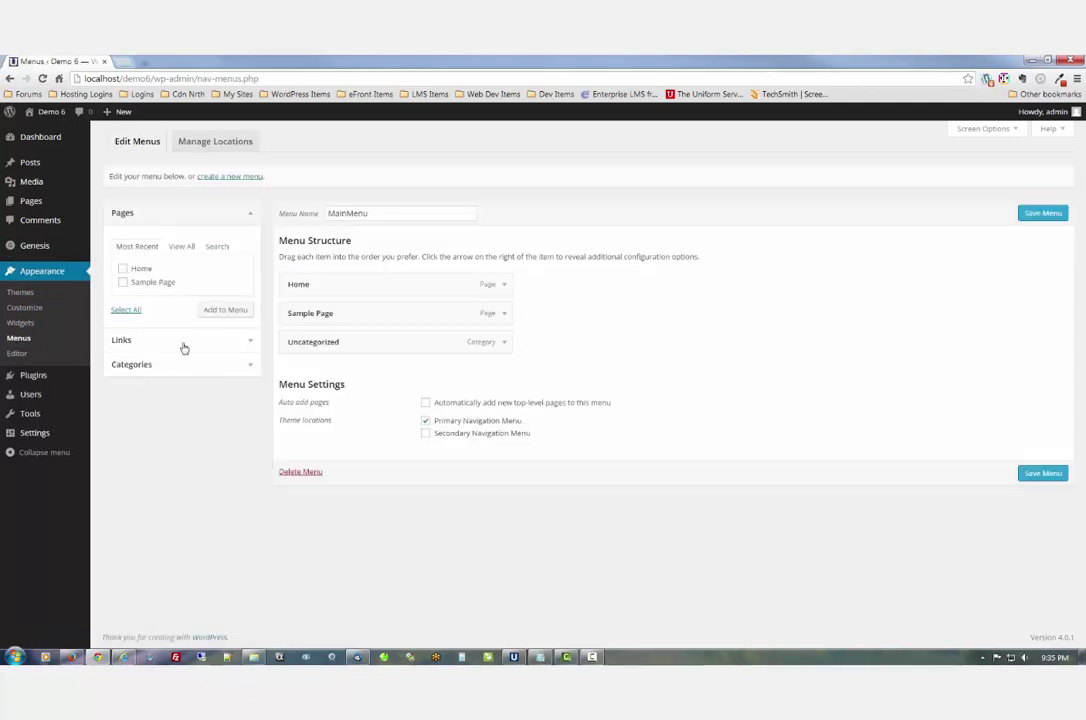
click(426, 404)
click(1031, 474)
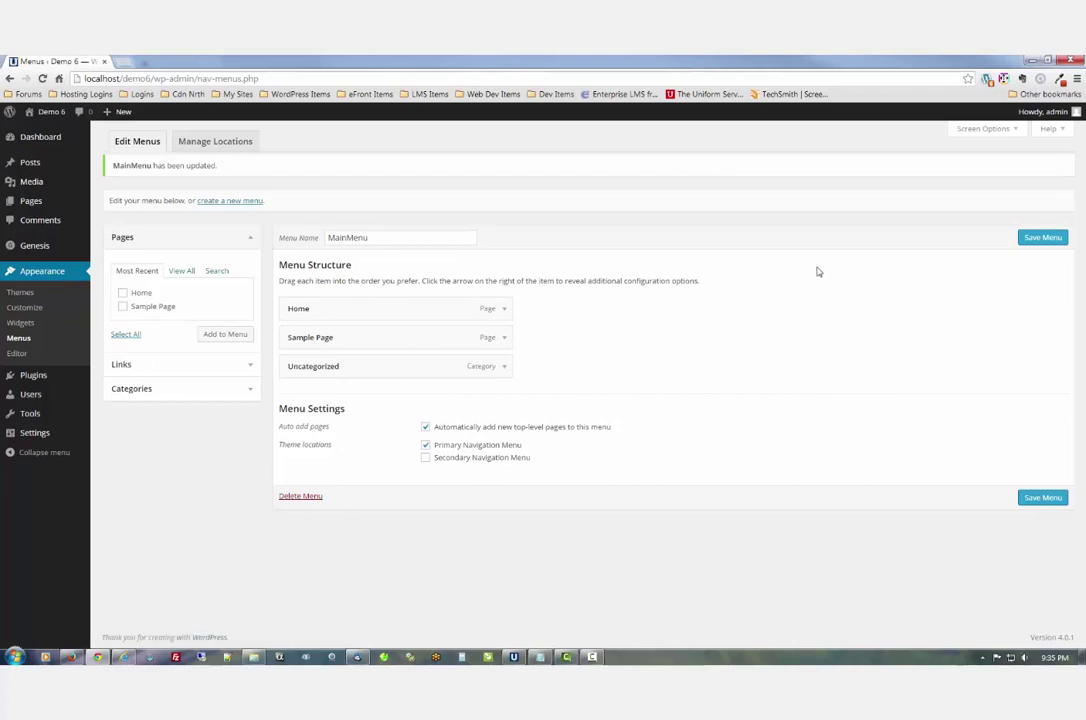
click(31, 201)
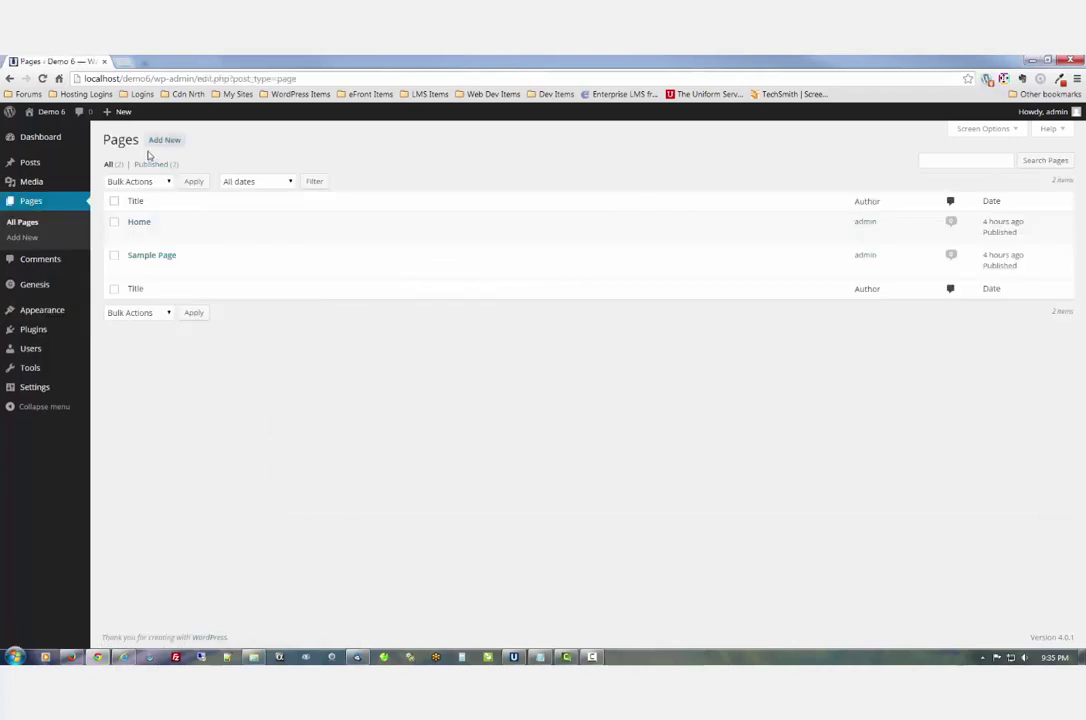
Step: Create a new page titled 'Videos' and open it in Page Builder
click(164, 140)
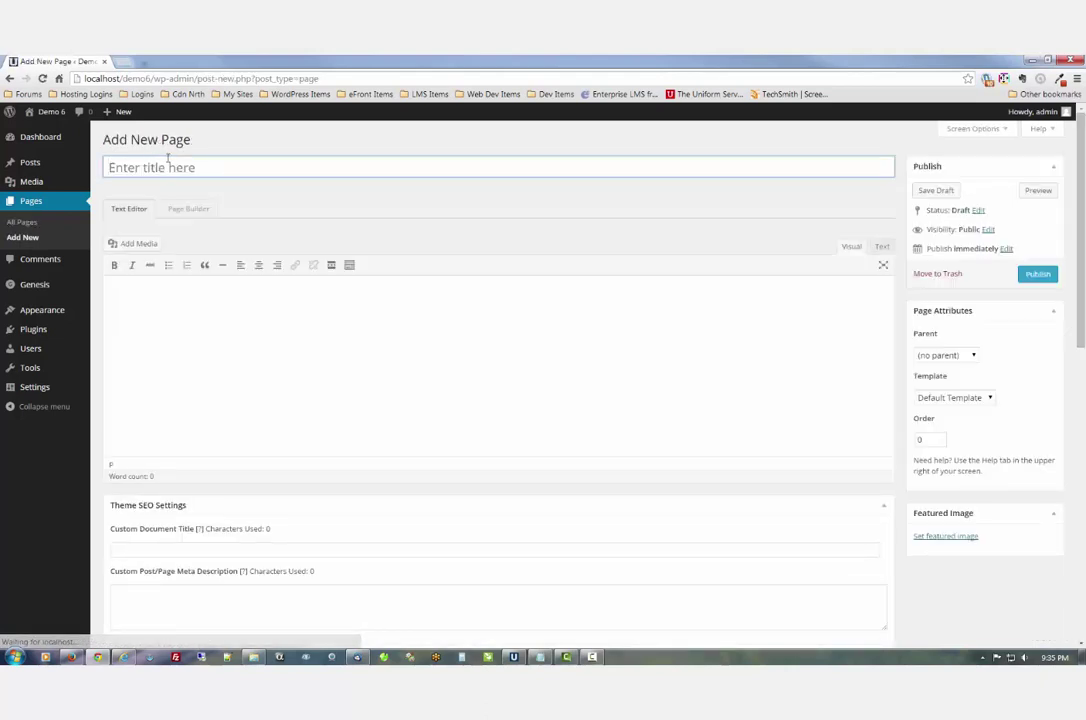
text(Videos)
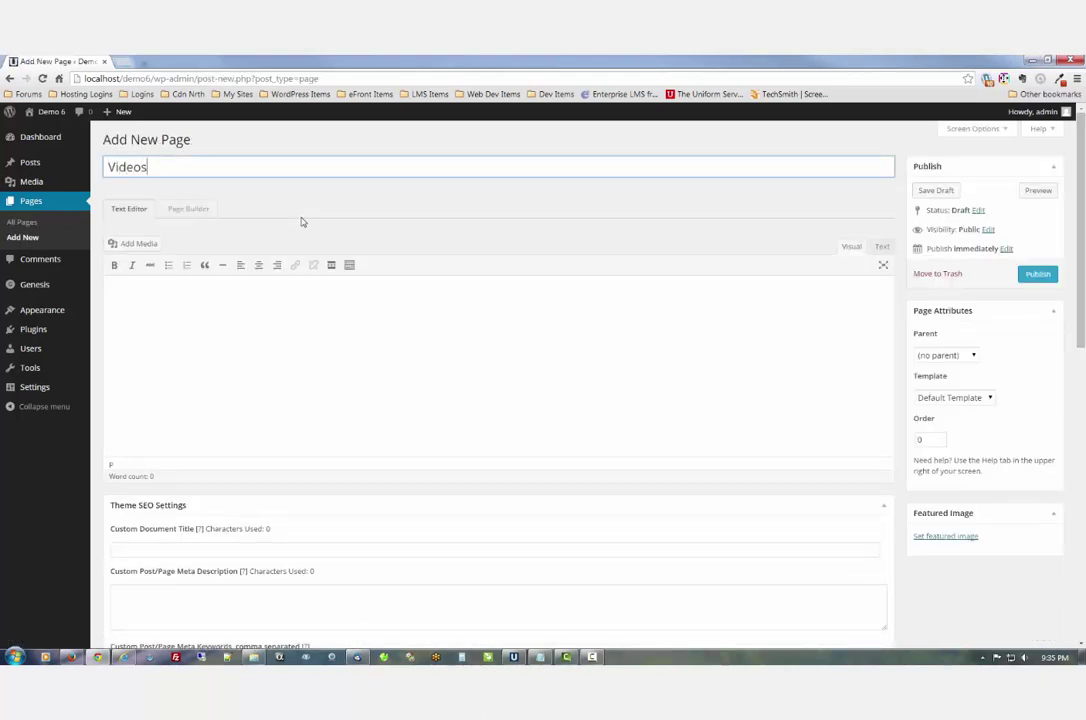
click(191, 210)
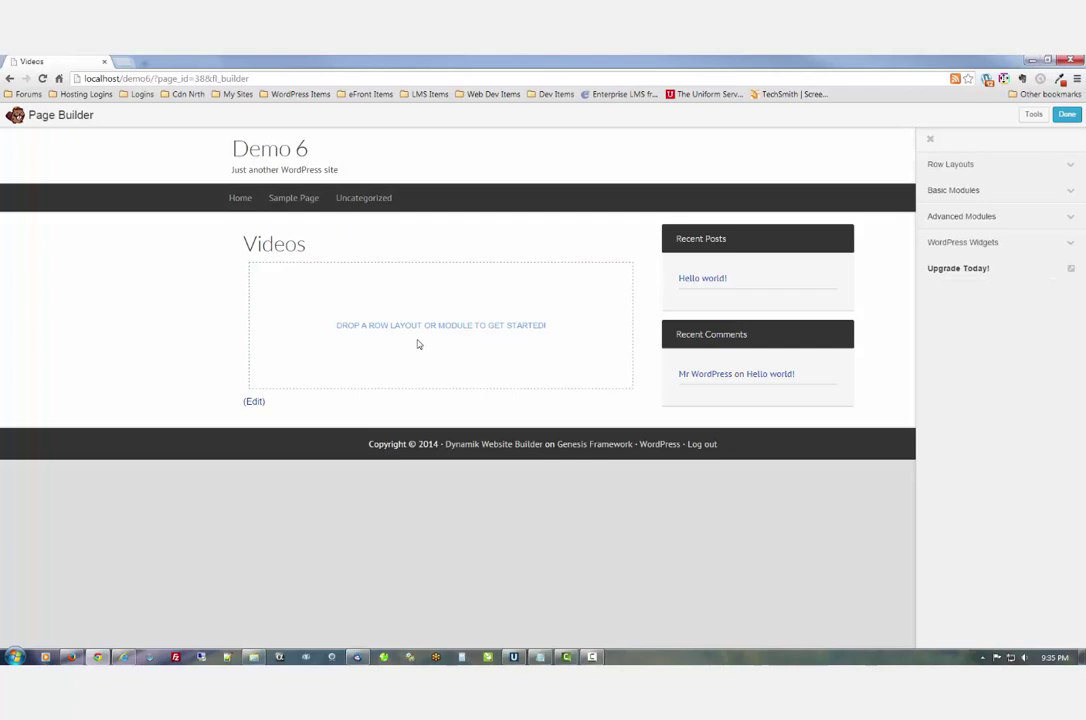
Step: Add a 3 Columns row layout and drop a Video module into its first column
click(987, 163)
drag(979, 240, 397, 294)
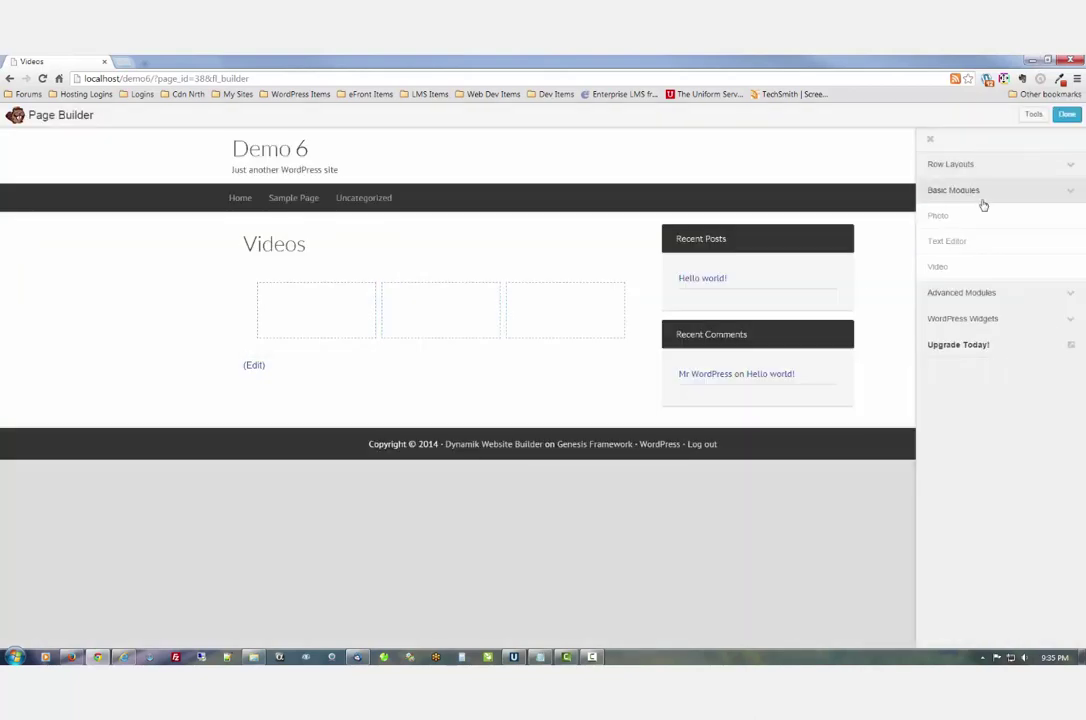
drag(960, 266, 305, 331)
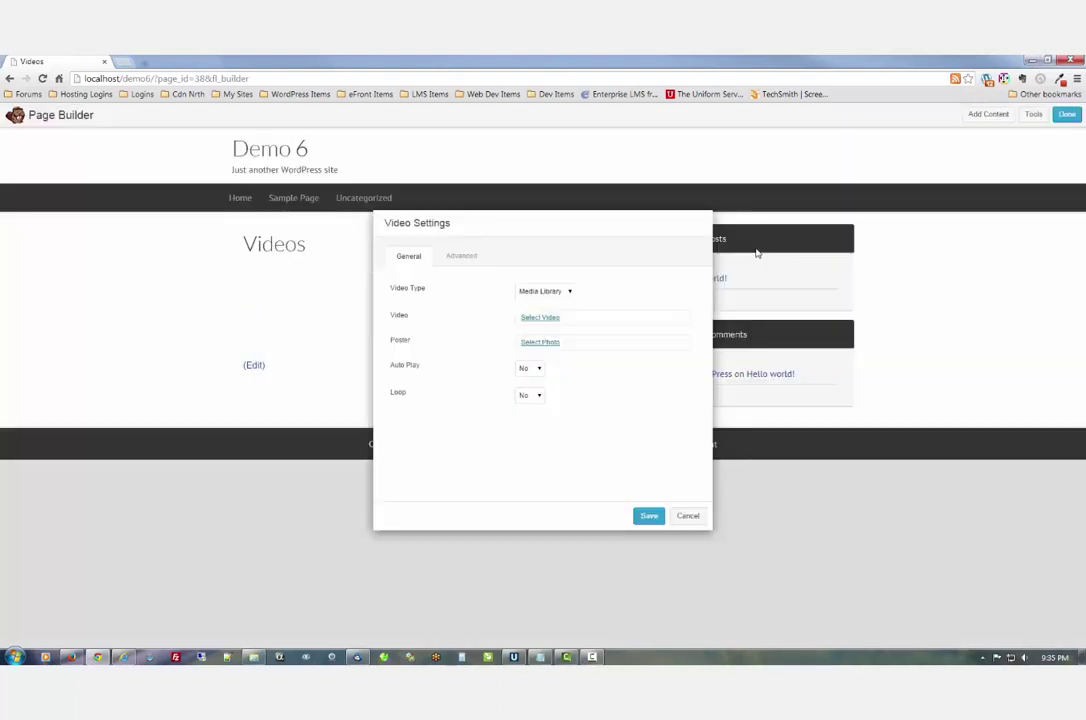
Step: Set the video type to Embed and paste the YouTube link as the embed code
click(536, 297)
click(537, 313)
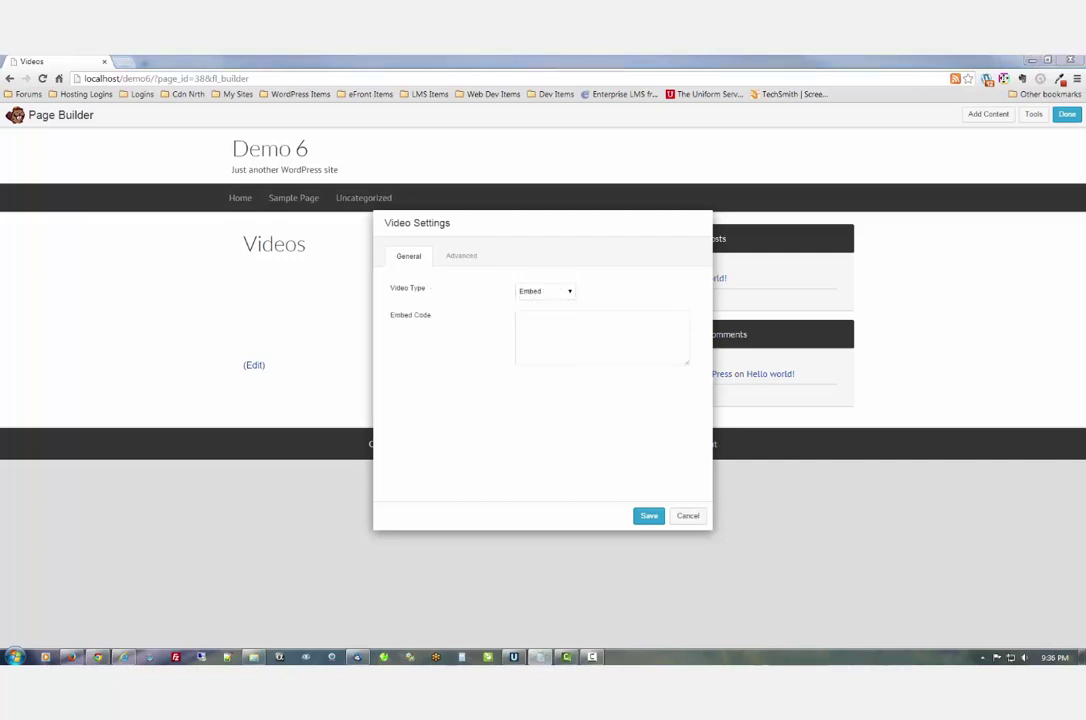
click(570, 336)
text(https://www.youtube.com/watch?v=HYcW48HHXM)
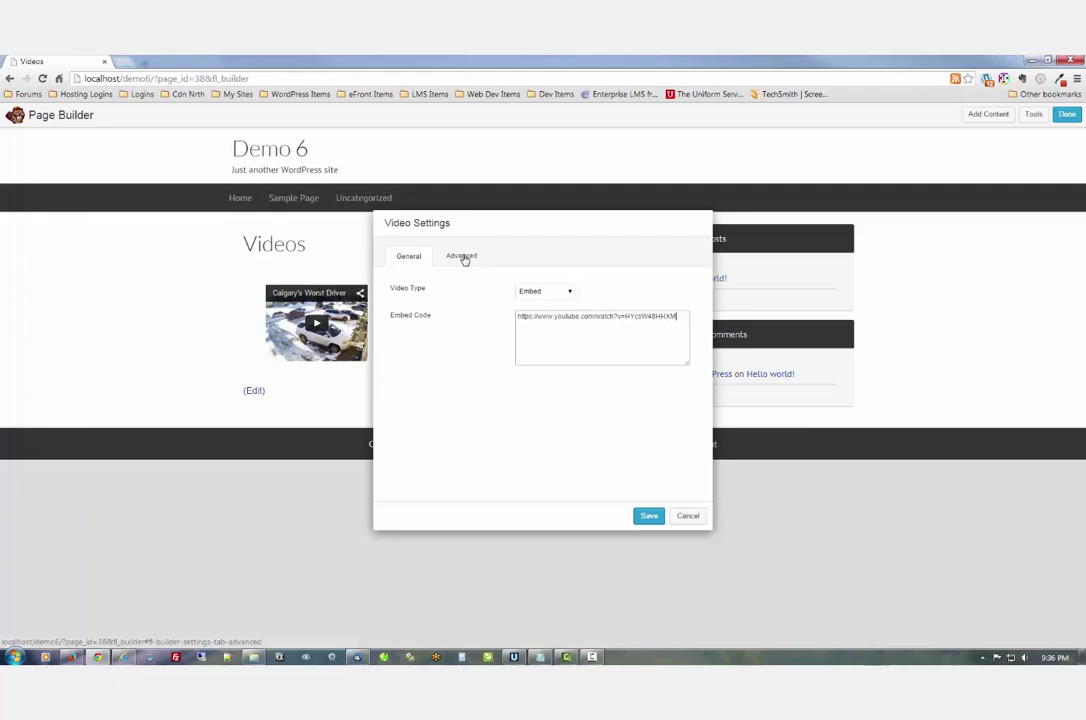
Step: Give the video 5 px left and right margins and a Slide Left animation, then save
click(462, 256)
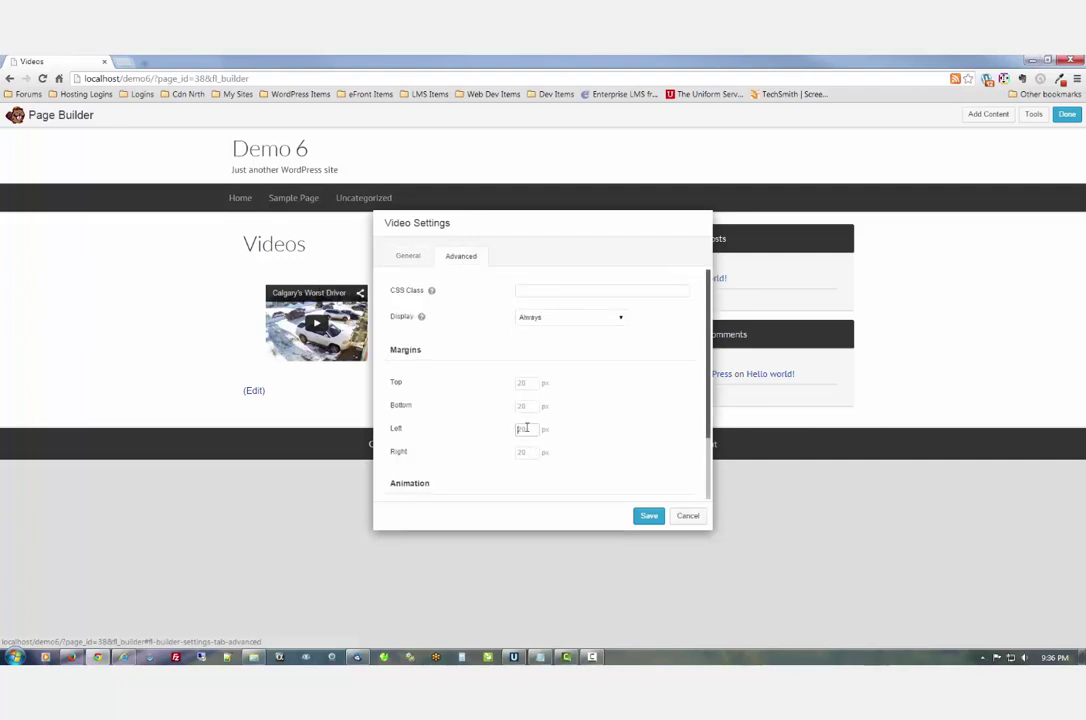
click(525, 428)
text(5)
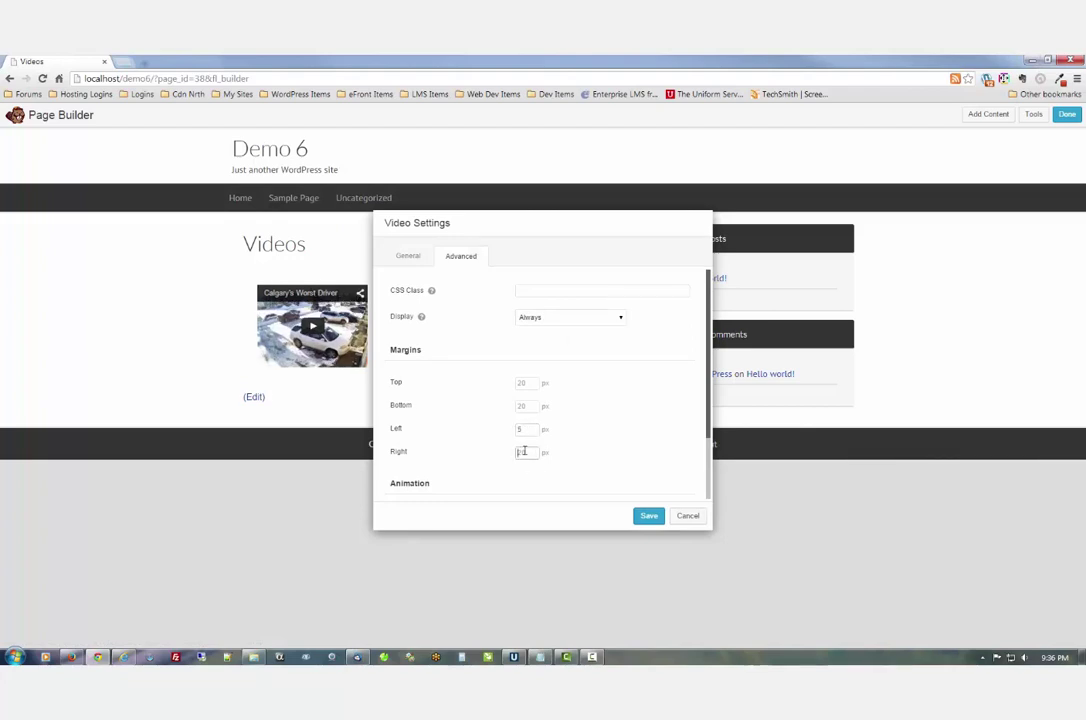
click(524, 451)
text(5)
scroll(520, 452, down, 2)
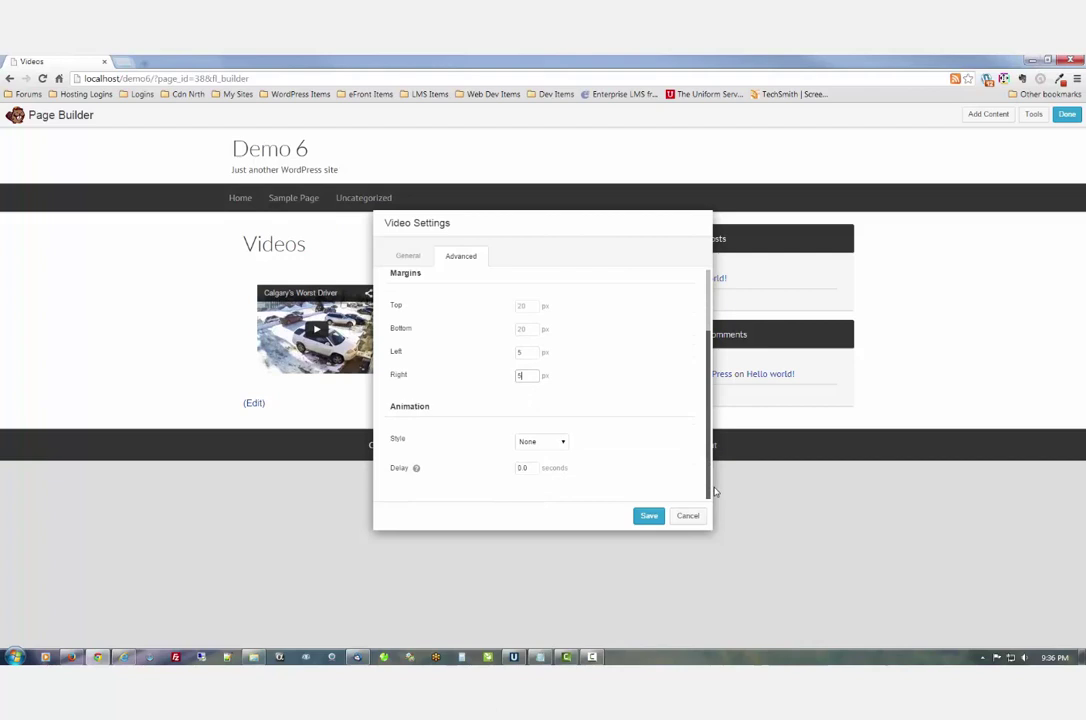
click(531, 443)
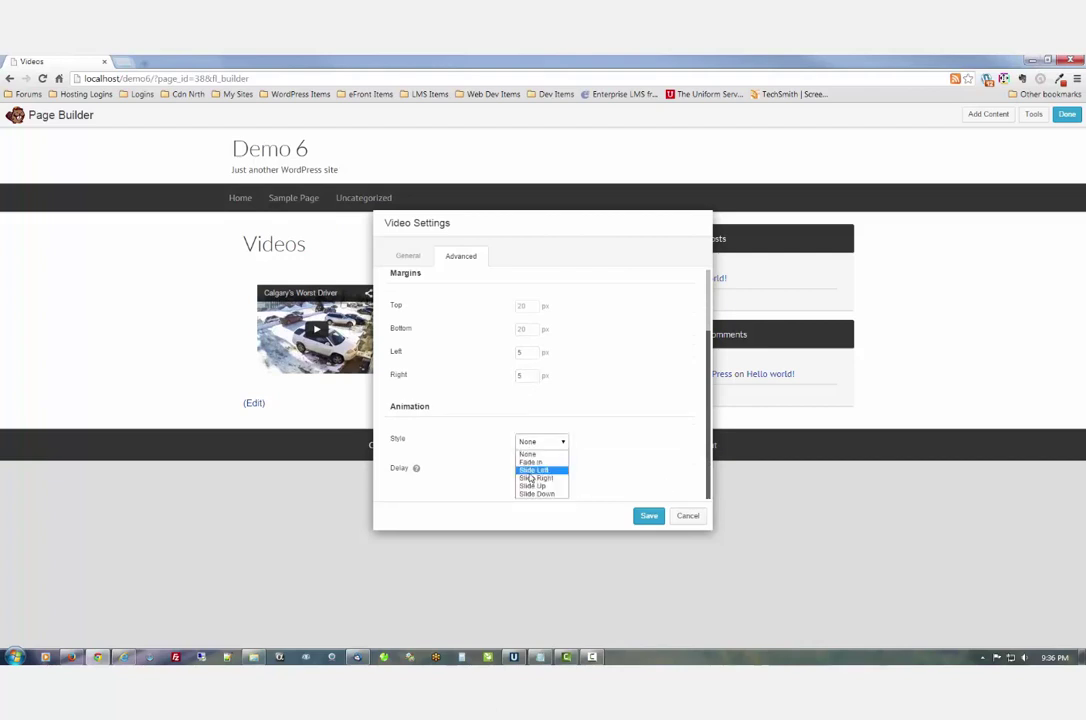
click(531, 471)
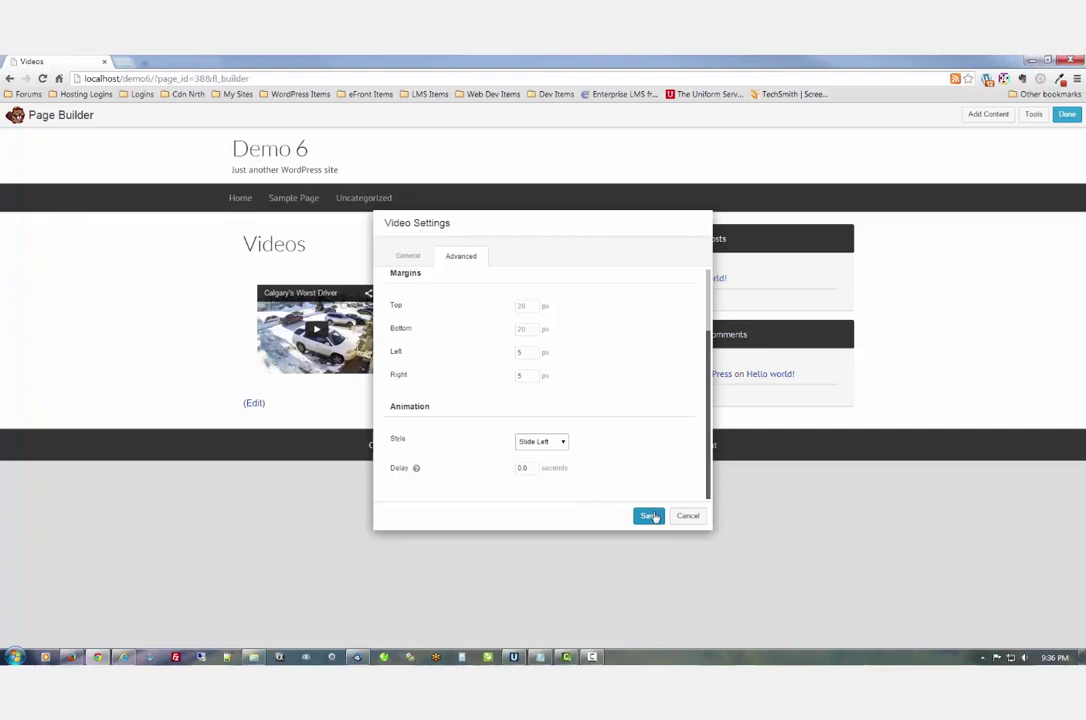
click(650, 515)
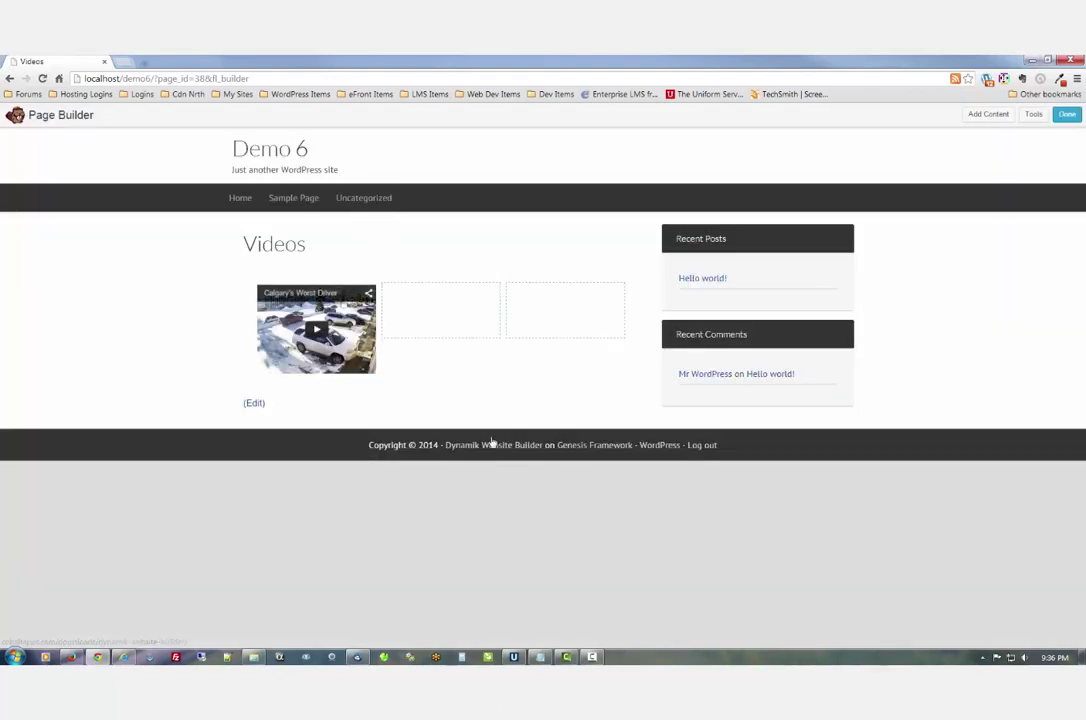
Step: Duplicate the video module and move the copies into the second and third columns
mouse_move(272, 272)
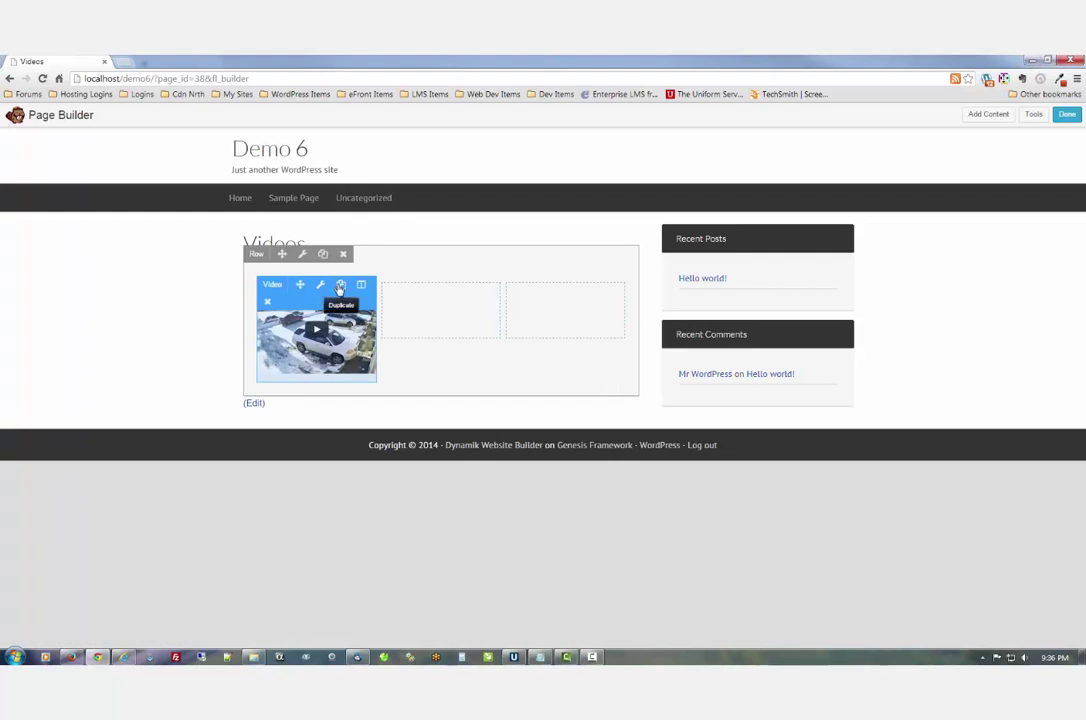
click(340, 289)
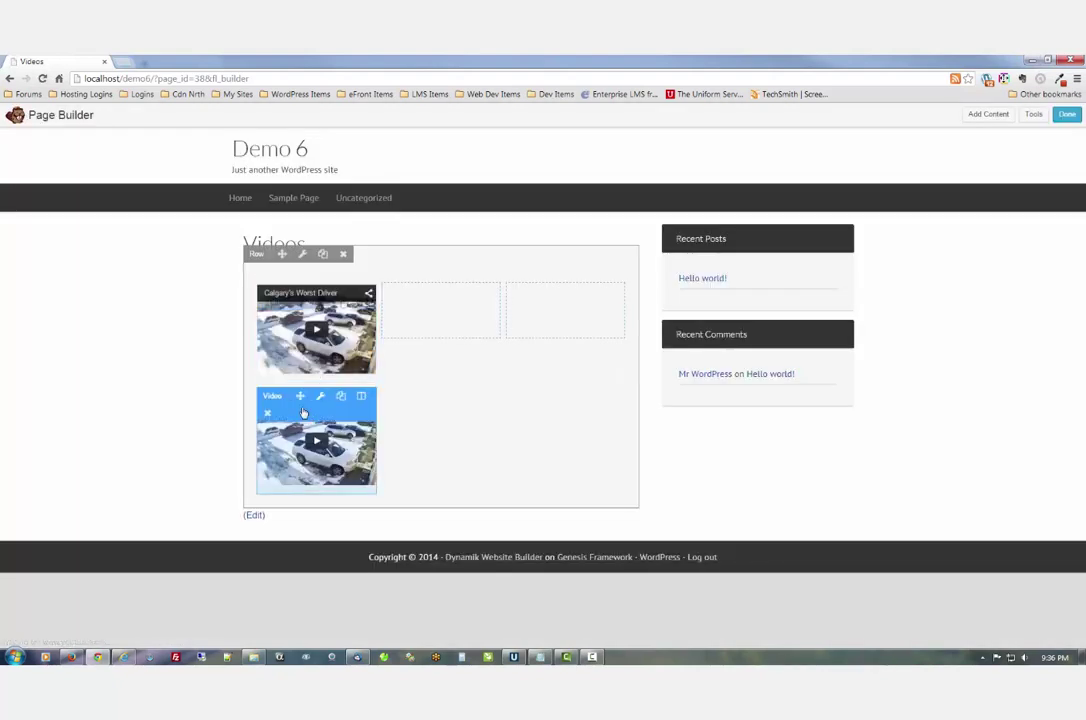
drag(303, 412, 410, 313)
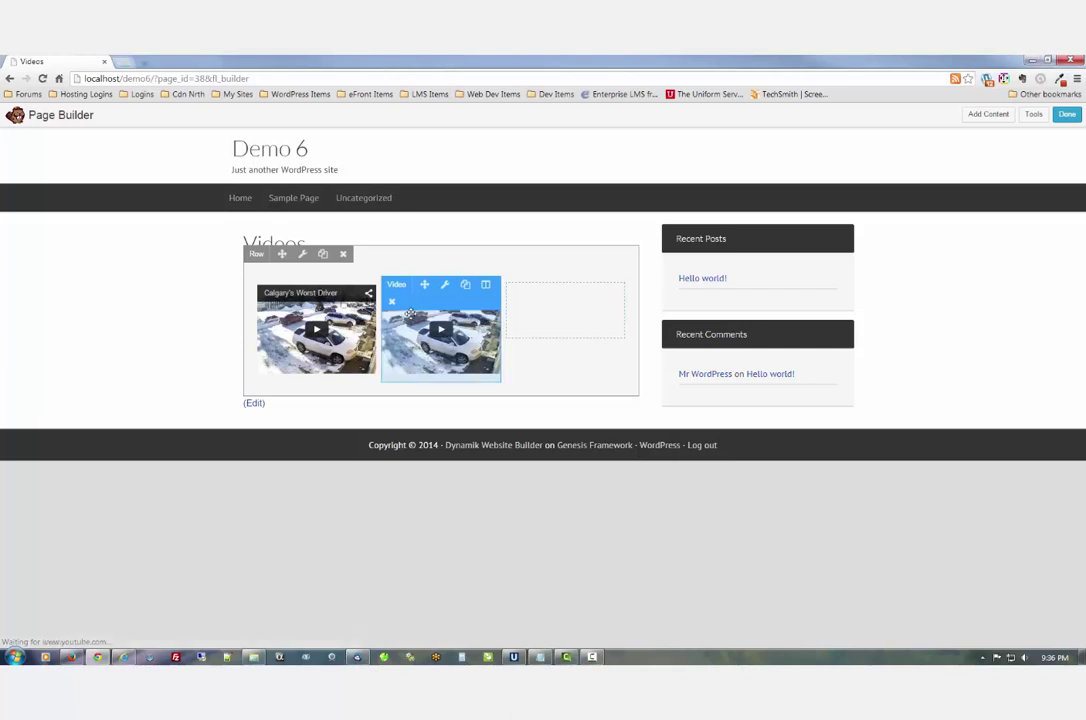
click(464, 286)
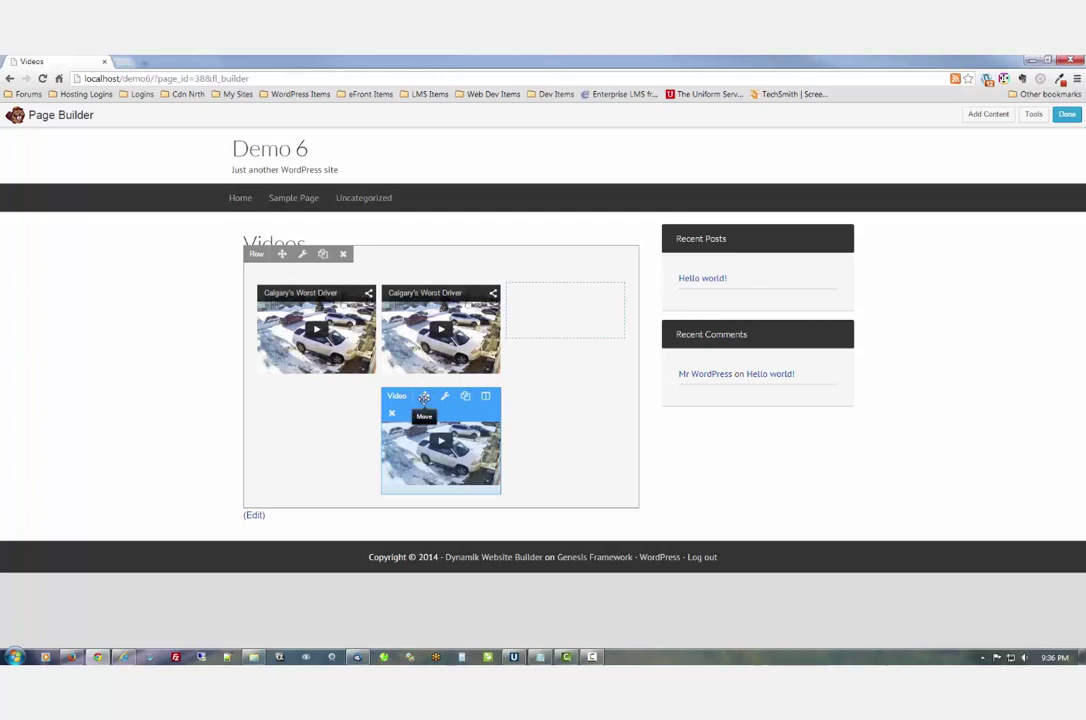
drag(424, 397, 547, 316)
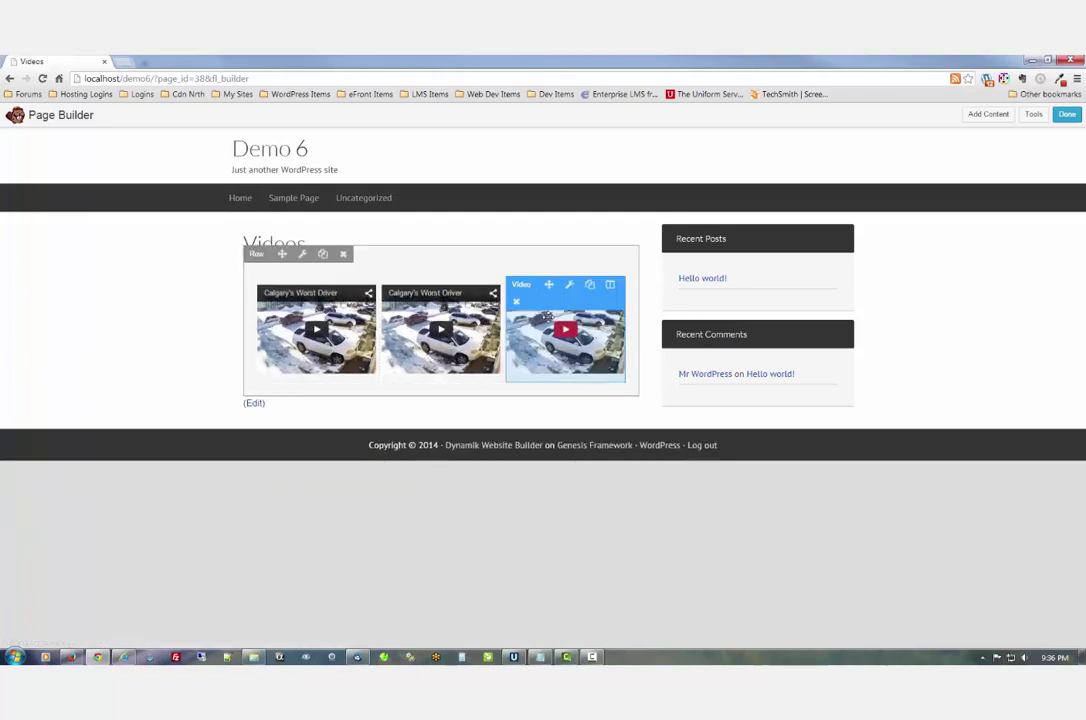
click(444, 287)
Step: Replace the second video's embed link with the Buffalo Air DC-4 flight YouTube URL and save
drag(678, 316, 474, 313)
key(BackSpace)
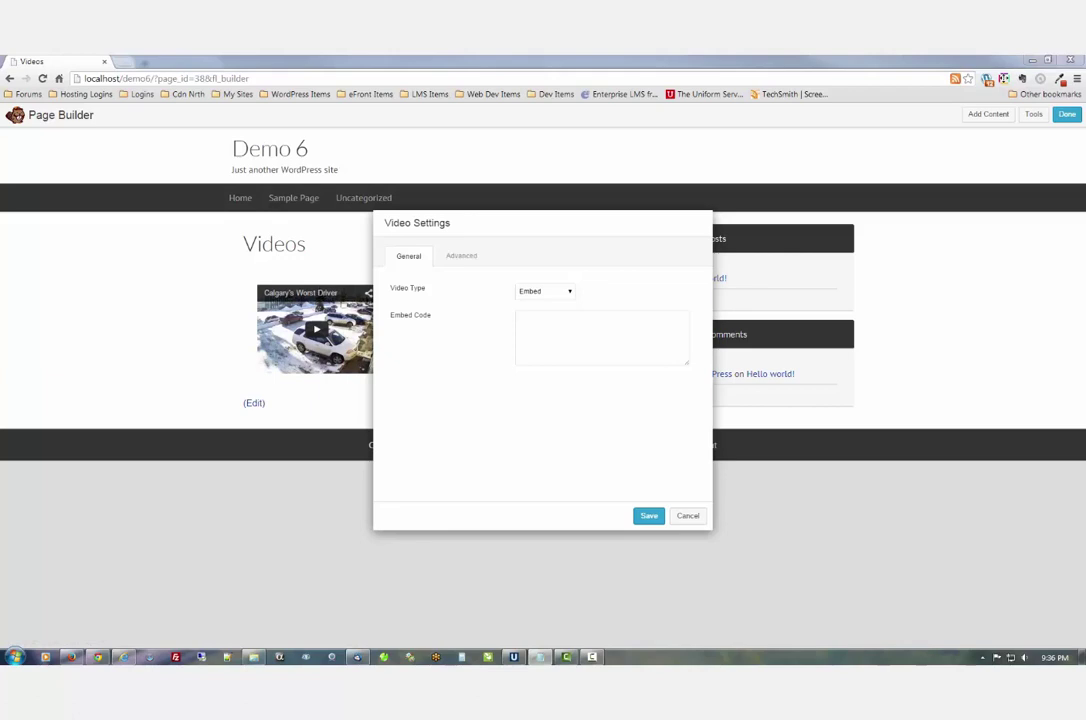
click(531, 311)
text(https://www.youtube.com/watch?v=OVmyXyE3Vc)
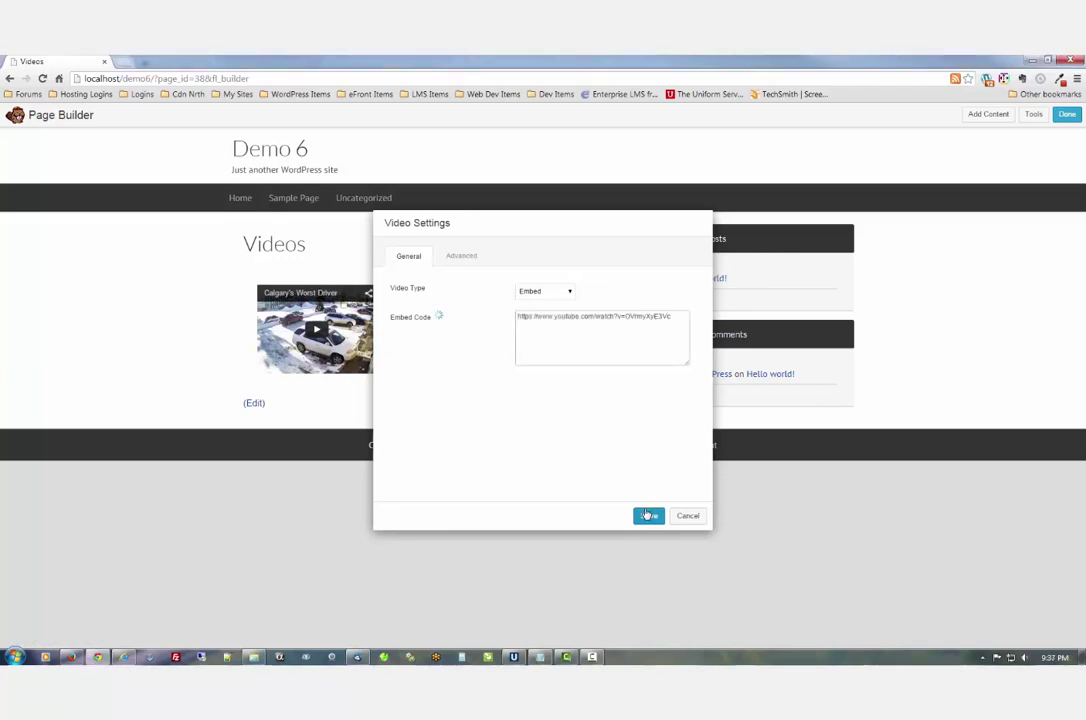
click(646, 517)
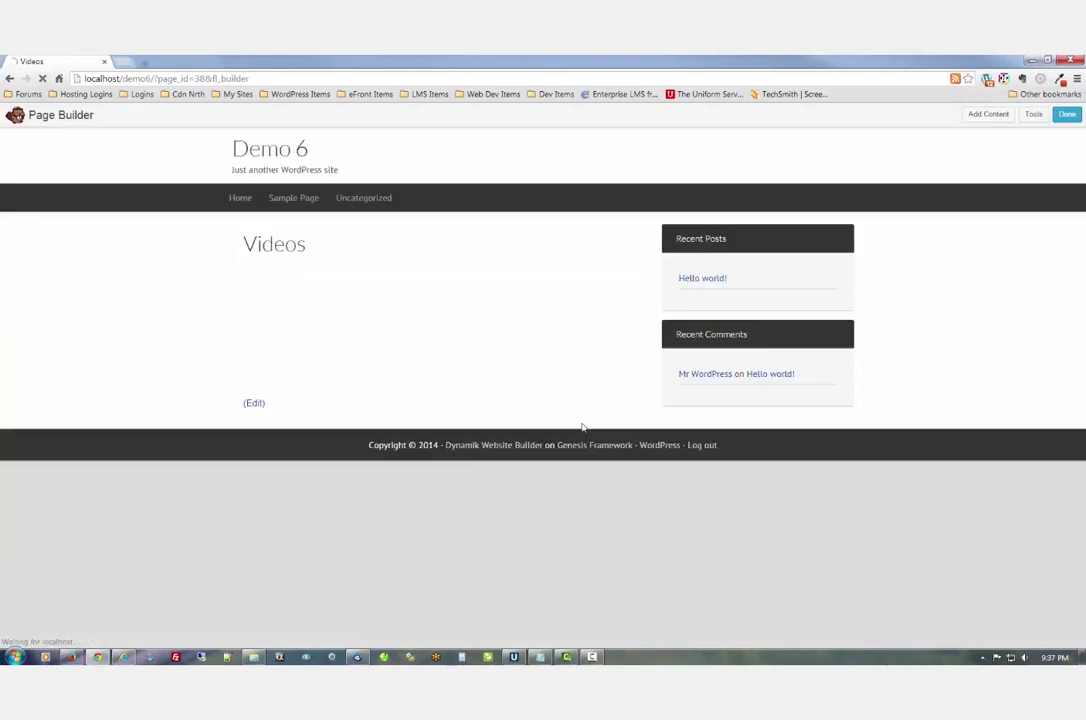
Step: Replace the third video's embed link with the Buffalo Airways C-46 YouTube URL and save
mouse_move(577, 383)
click(570, 287)
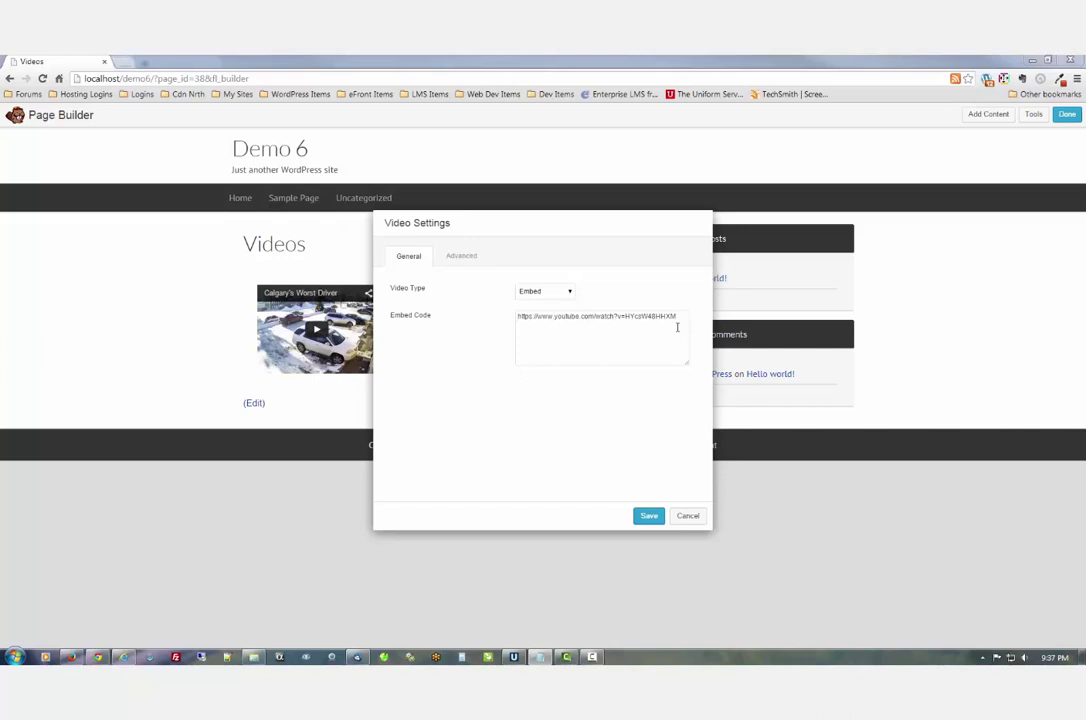
drag(677, 318, 498, 308)
key(BackSpace)
text(https://www.youtube.com/watch?v=c_8_Dq_c2qw)
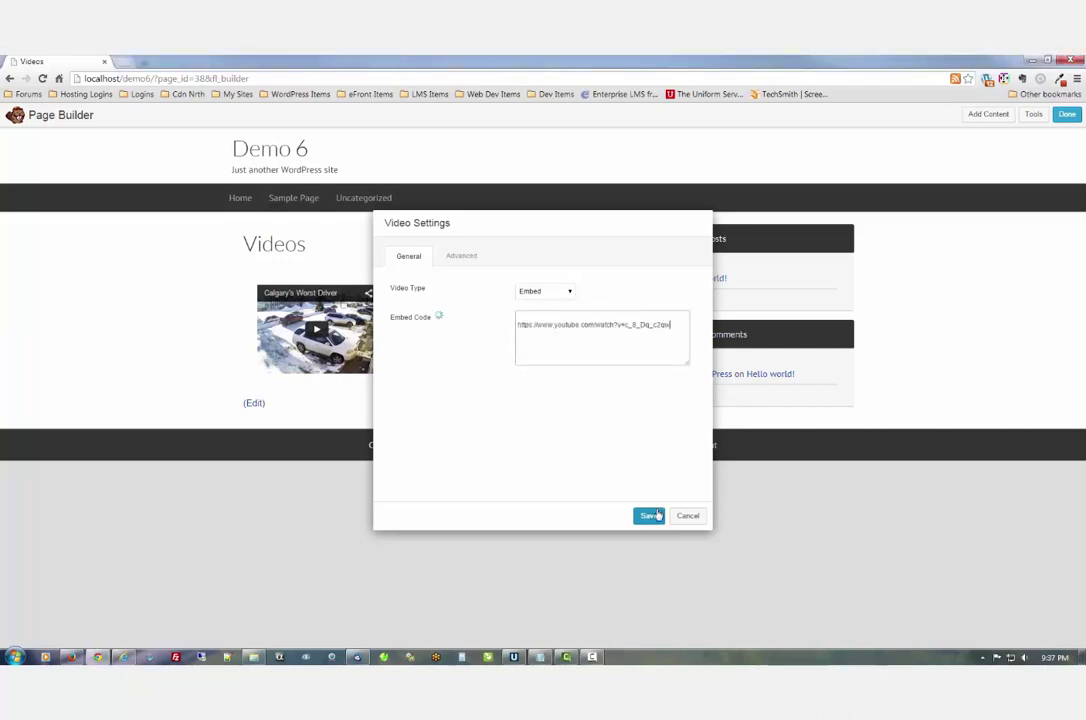
click(650, 515)
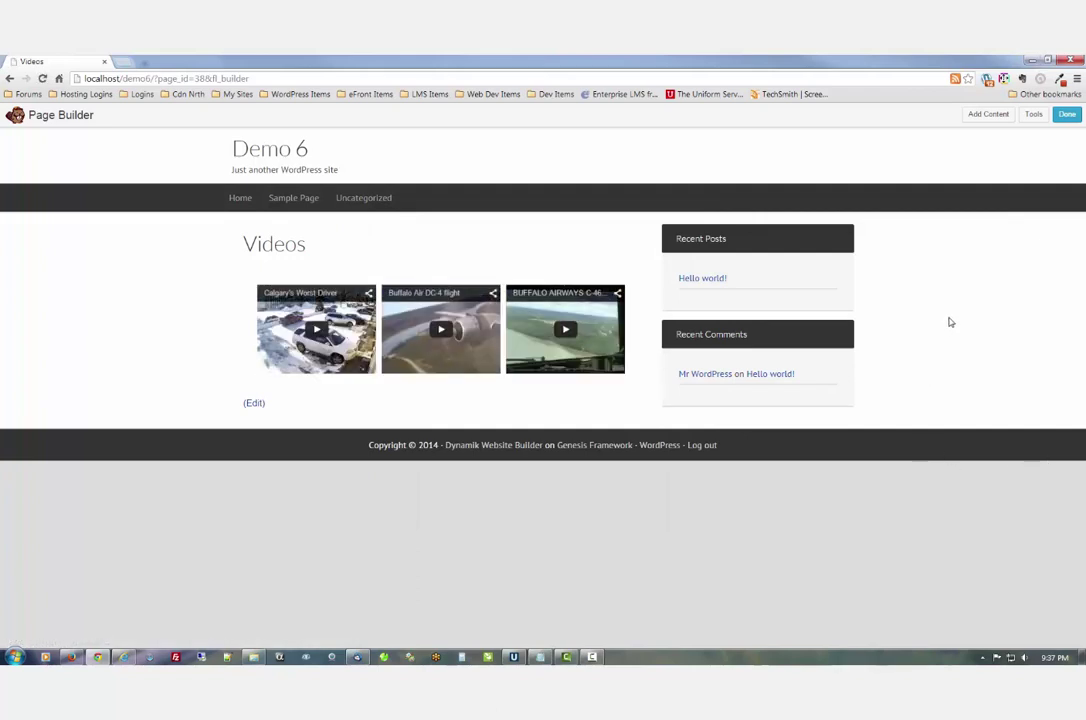
Step: Publish the layout, then reload the live site and open Videos from its menu
click(1067, 114)
click(548, 350)
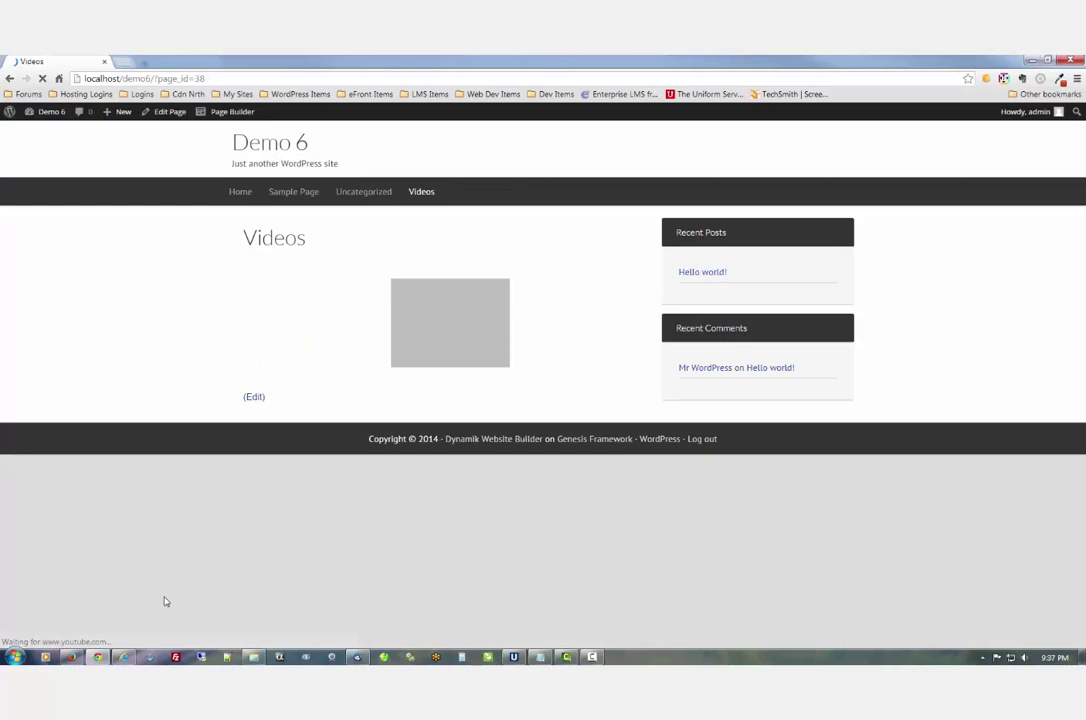
click(71, 657)
click(226, 172)
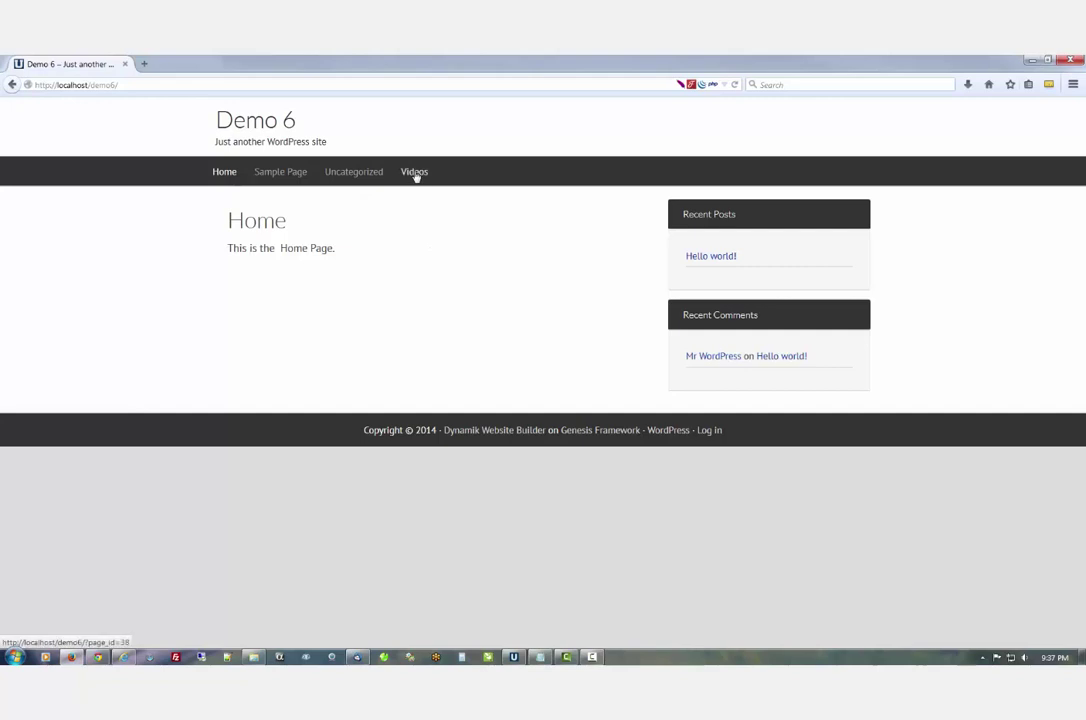
click(414, 173)
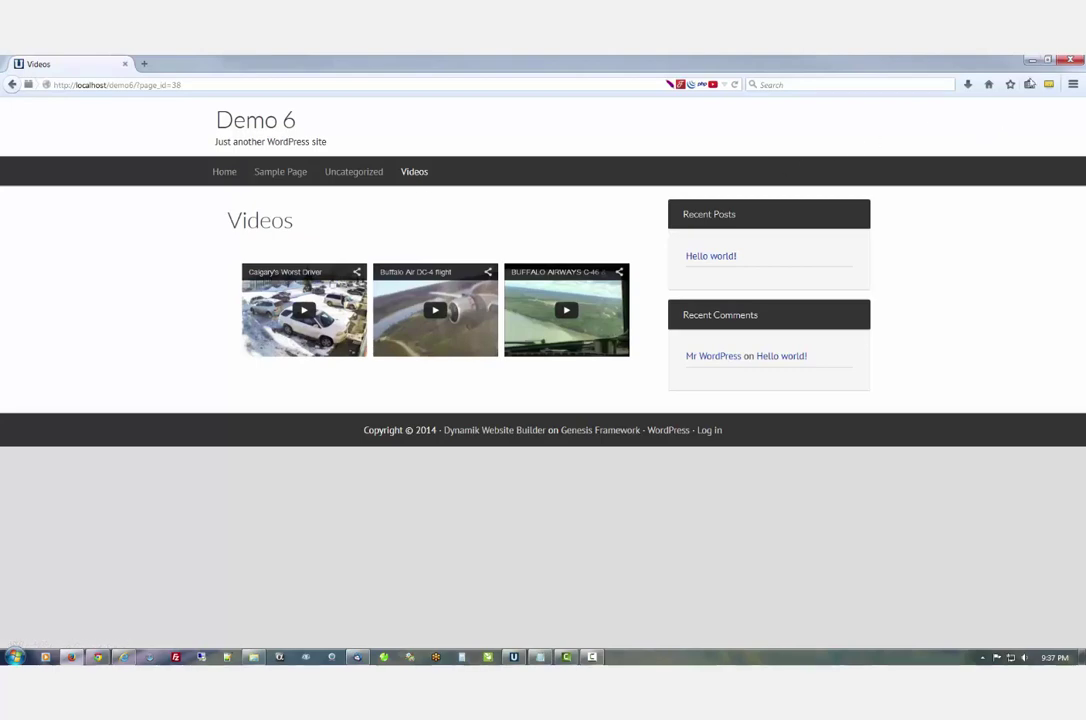
click(1050, 62)
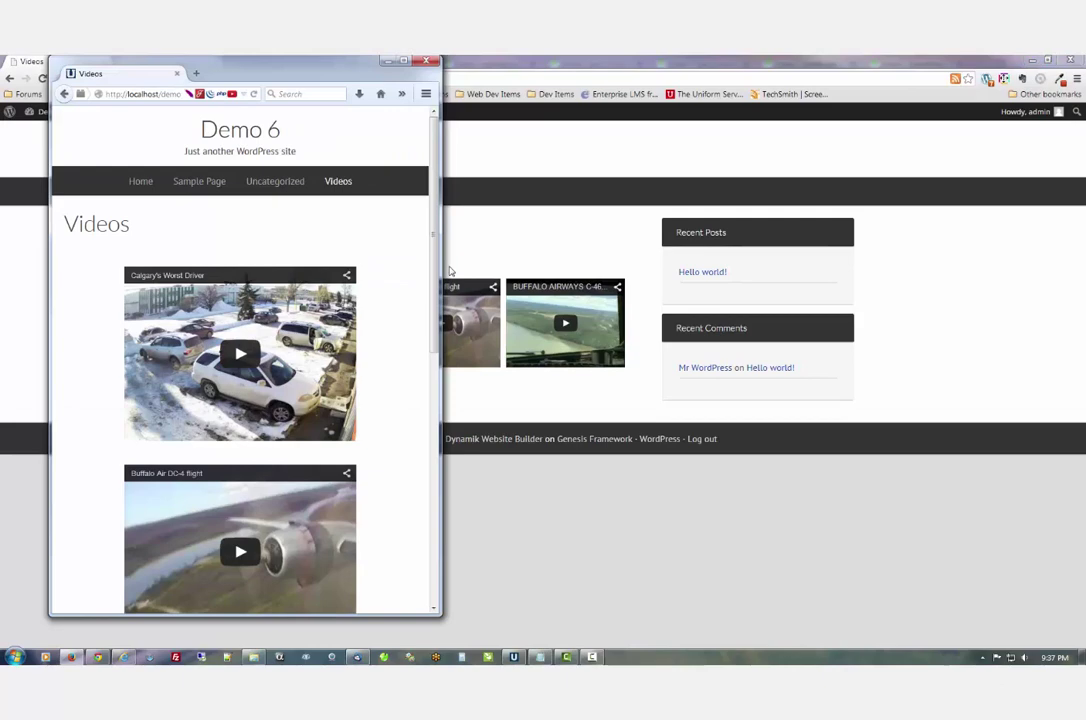
drag(439, 270, 218, 308)
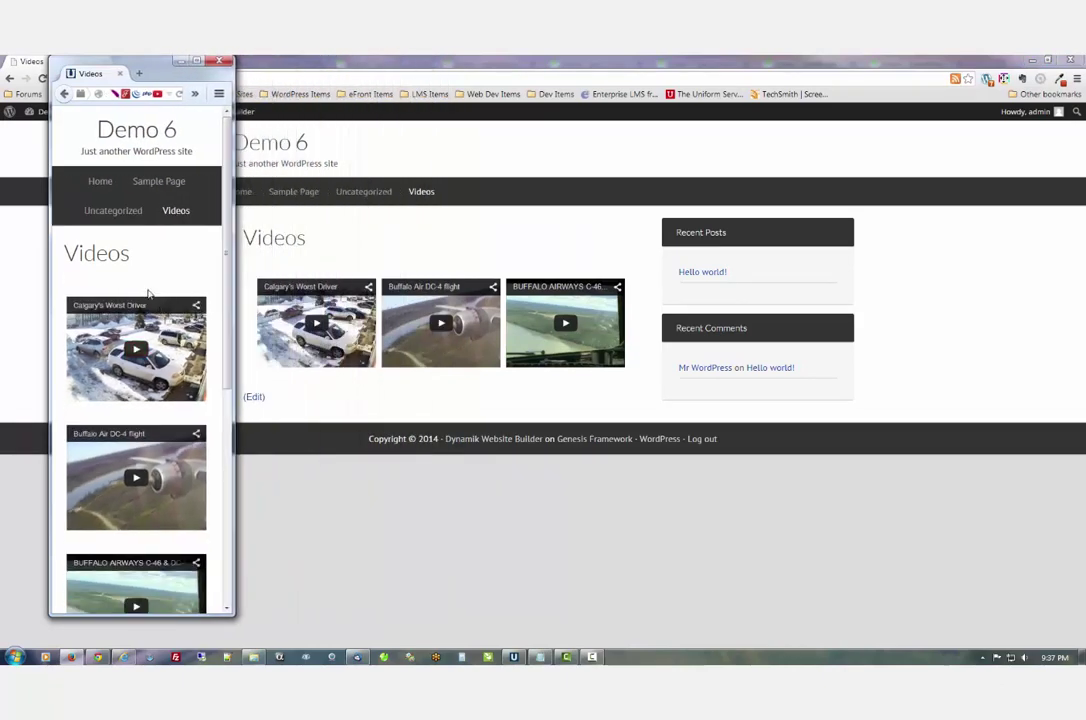
scroll(148, 293, down, 6)
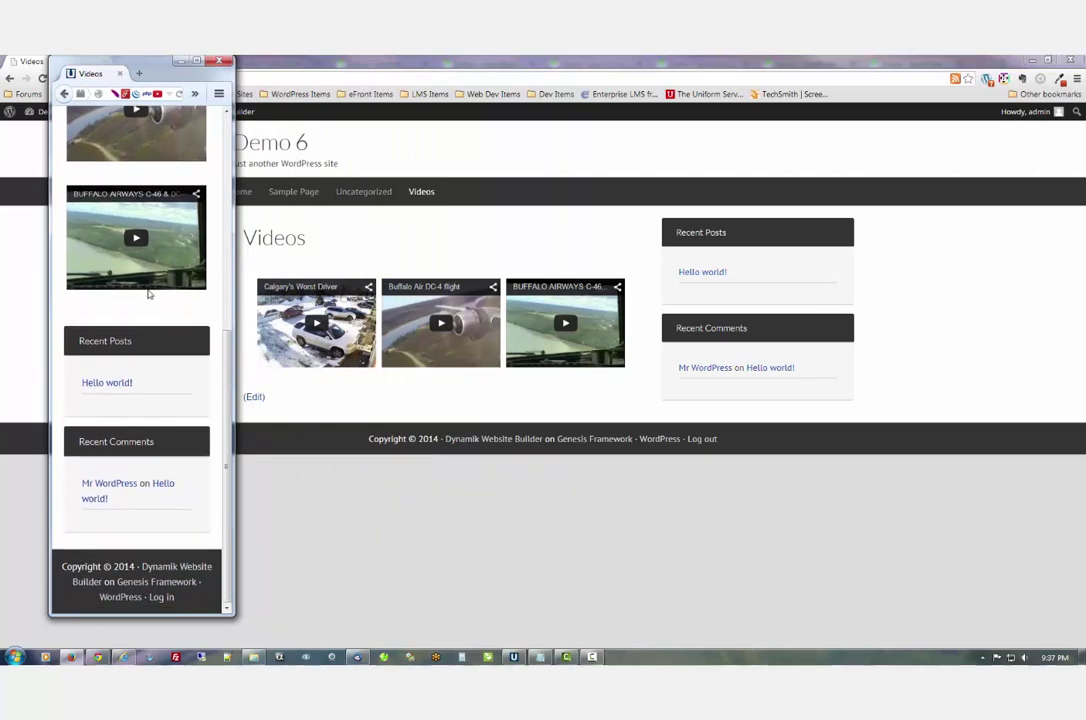
scroll(148, 293, up, 8)
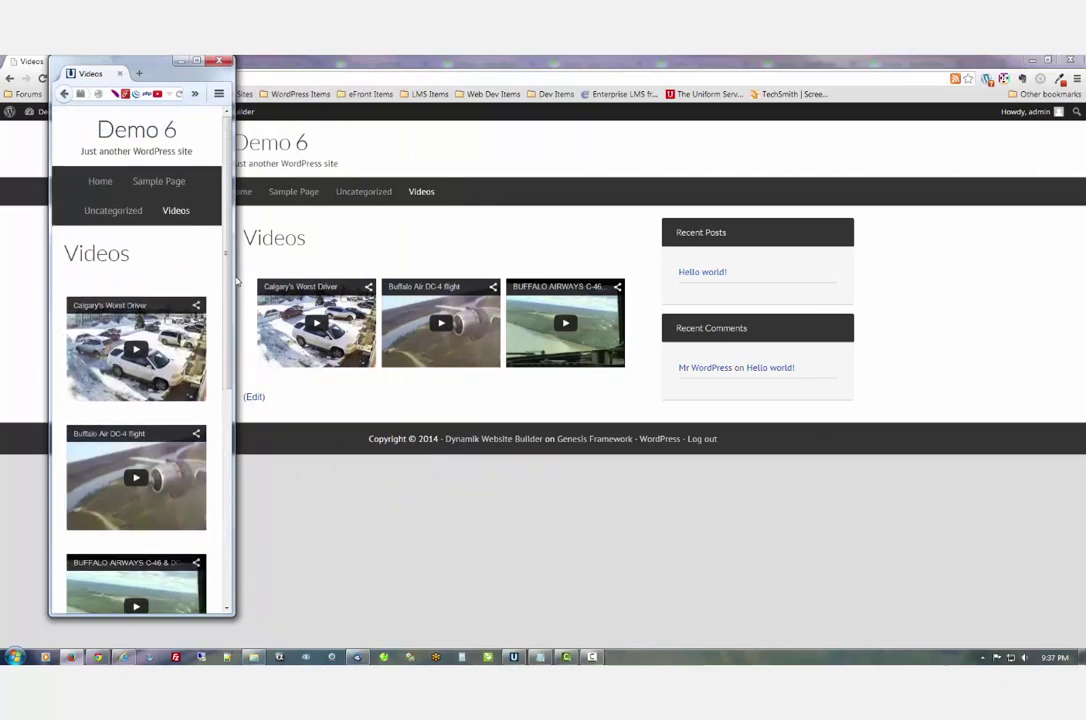
drag(237, 277, 964, 268)
click(932, 62)
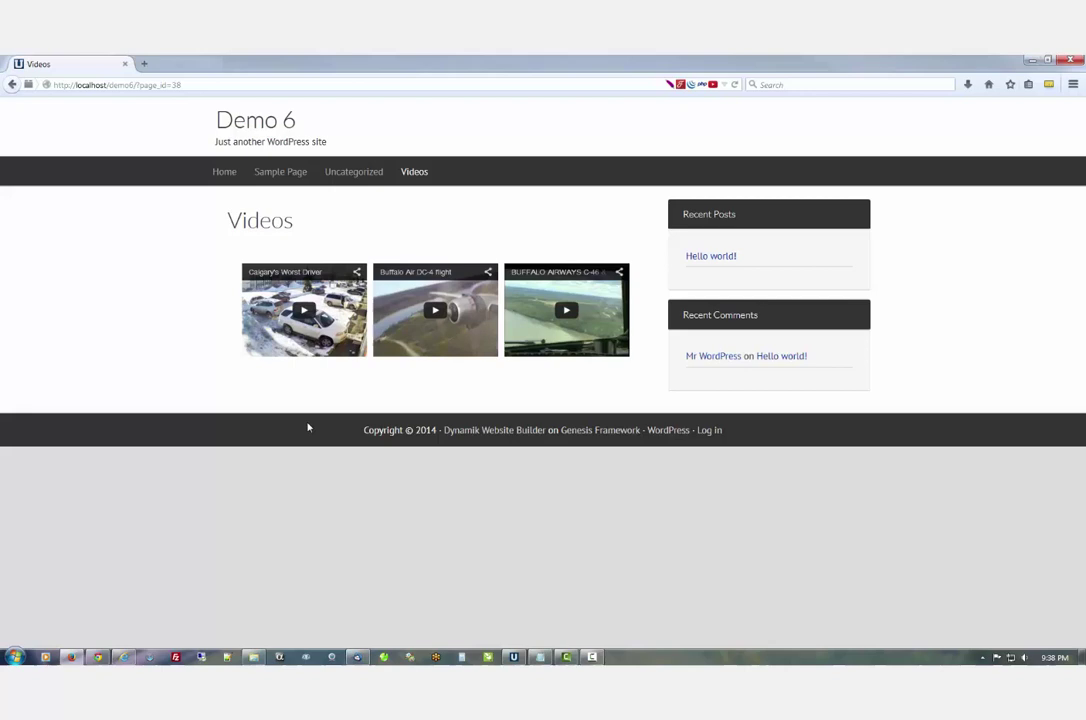
Step: Open the Videos page in Page Builder and duplicate the row of three videos
click(98, 657)
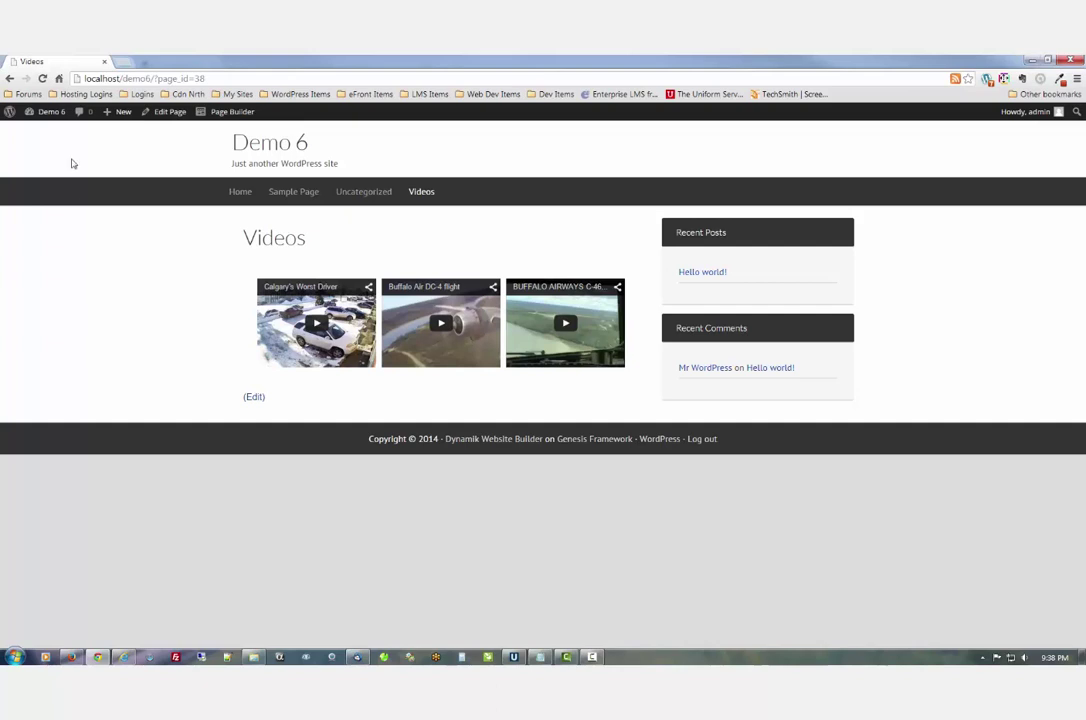
click(237, 115)
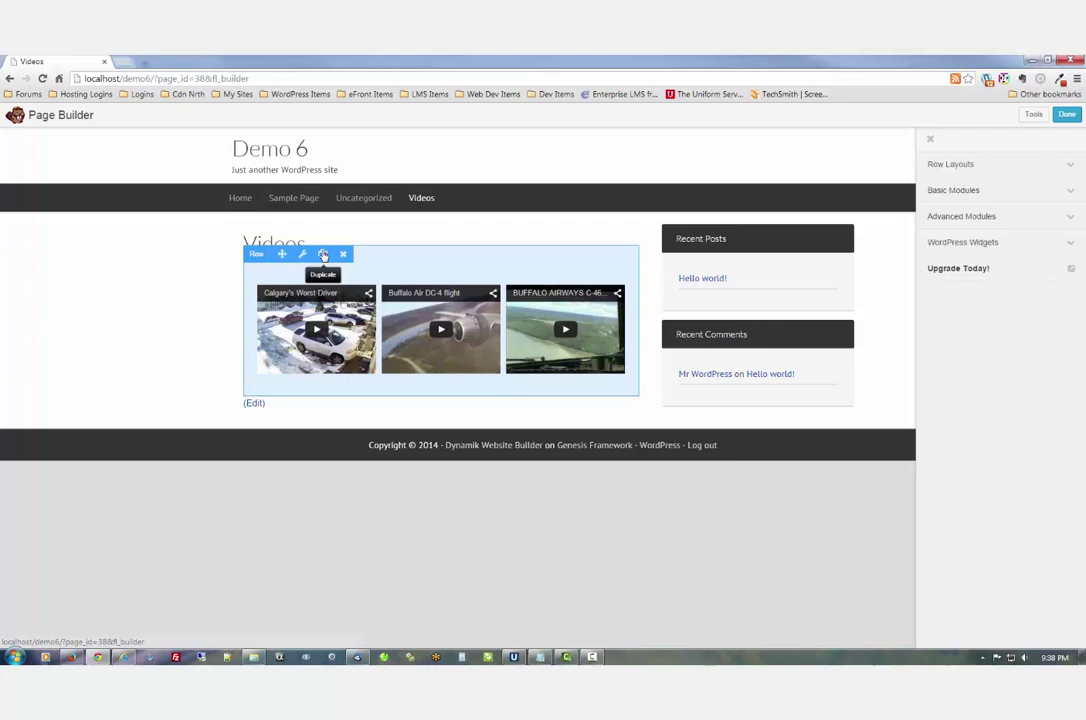
click(323, 256)
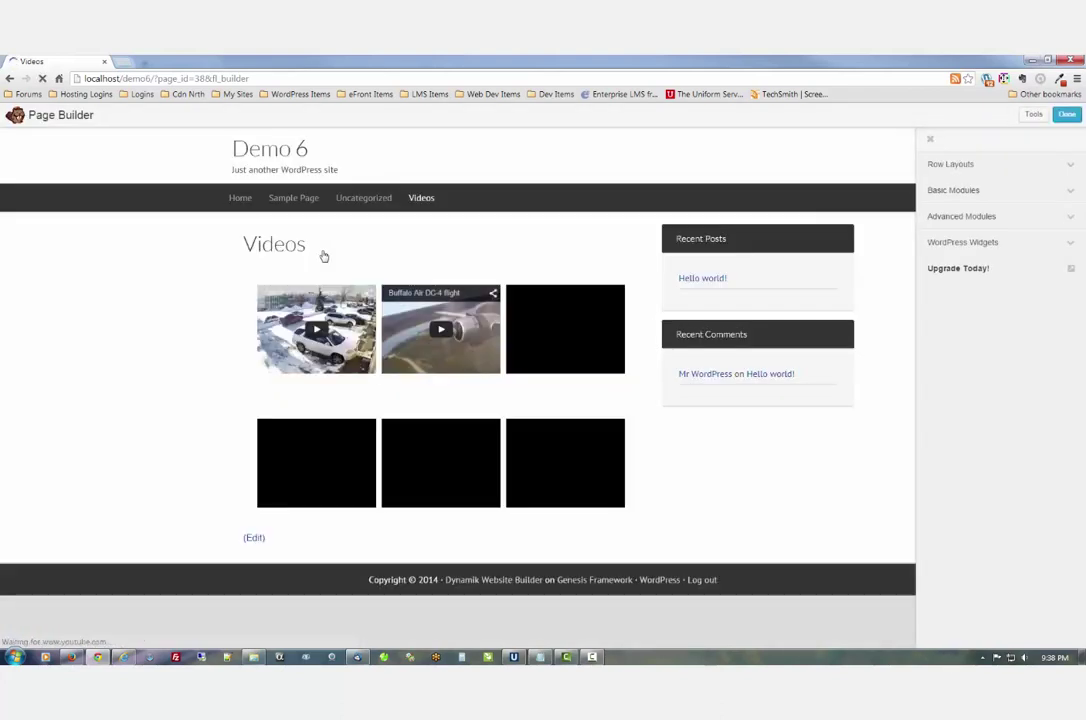
Step: Move the Calgary's Worst Driver video into the second row's middle column and publish the changes
mouse_move(425, 413)
mouse_move(622, 500)
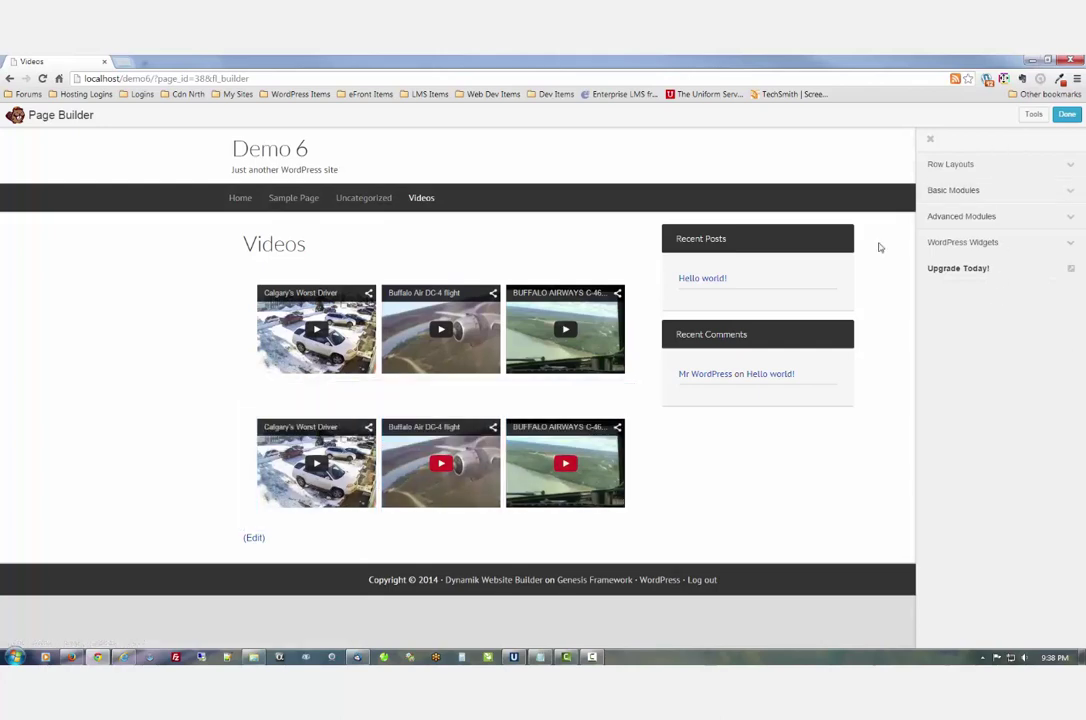
drag(392, 418, 288, 495)
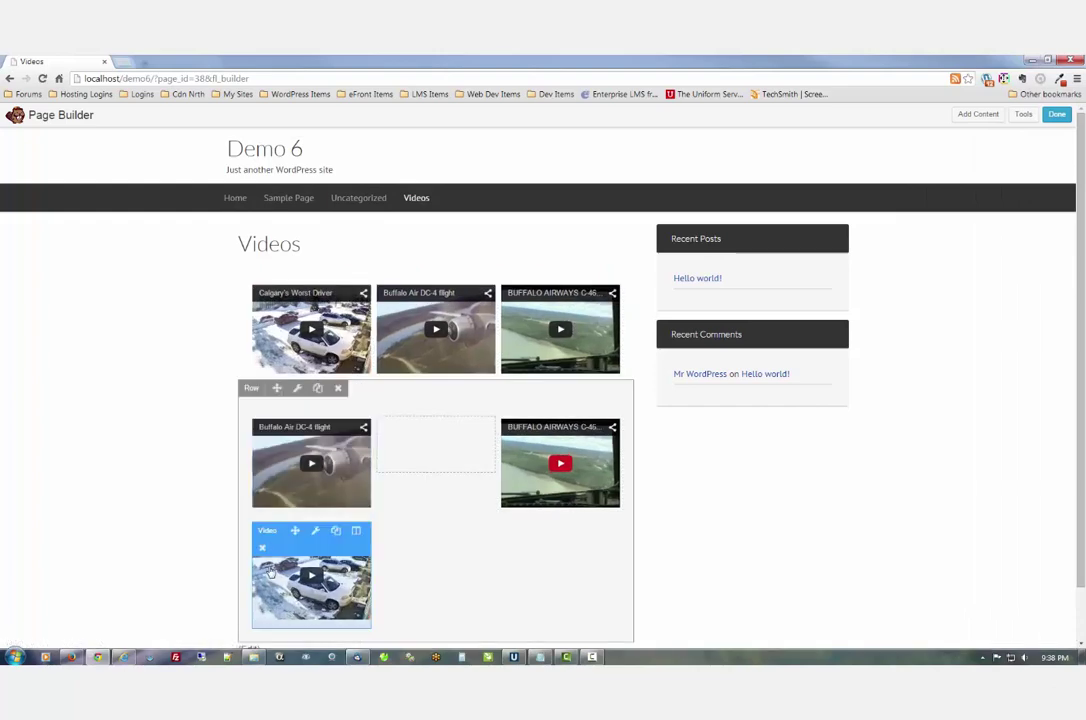
drag(270, 570, 409, 461)
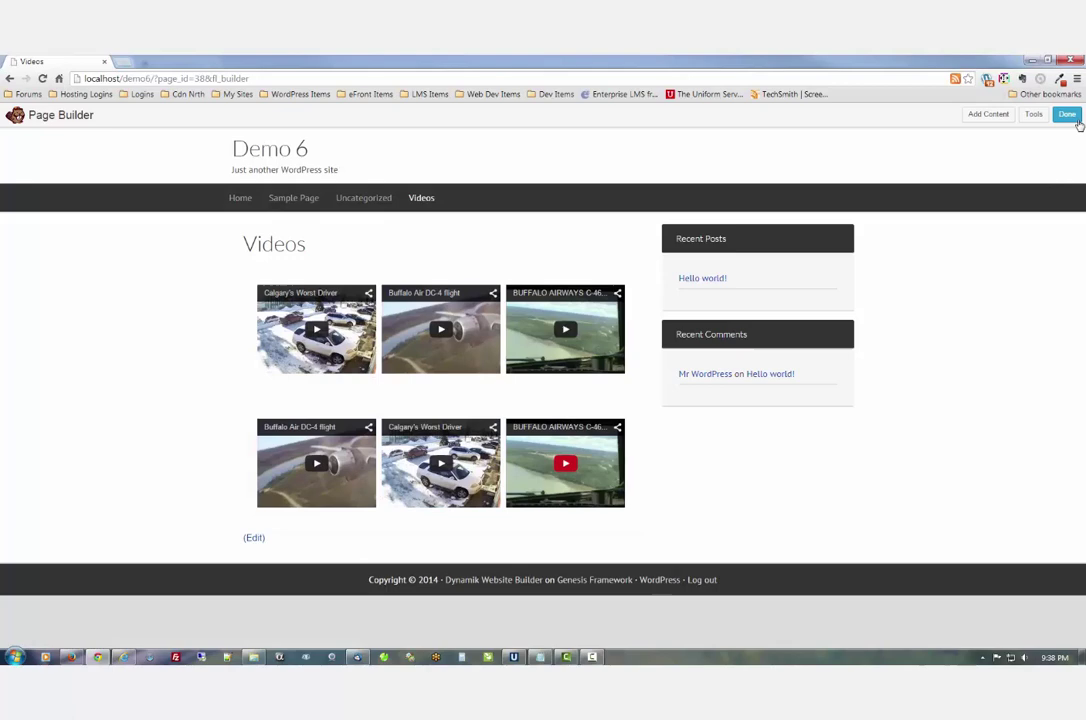
click(1067, 114)
click(573, 348)
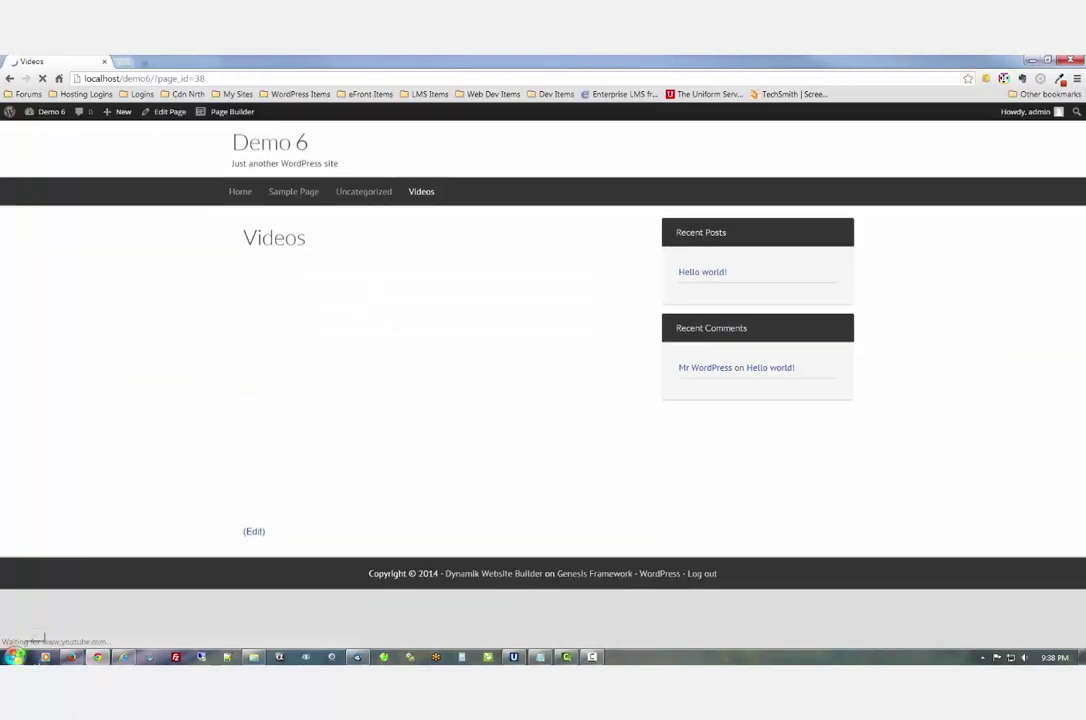
Step: Reload the live Videos page in the other browser to show both video rows
click(97, 657)
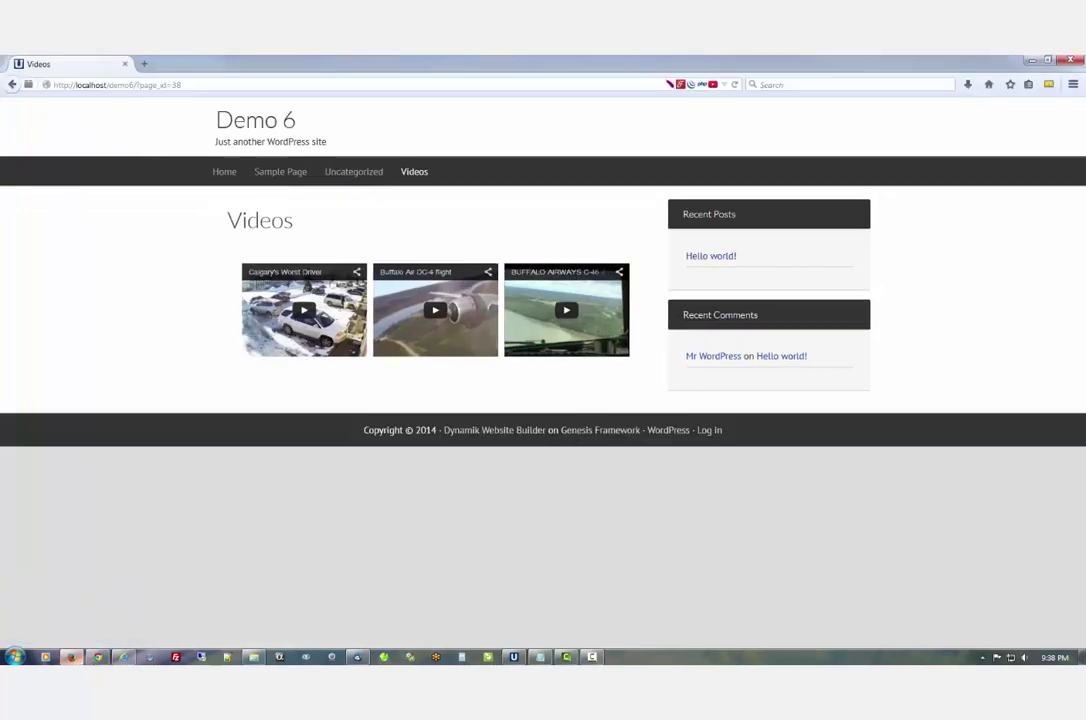
right_click(131, 551)
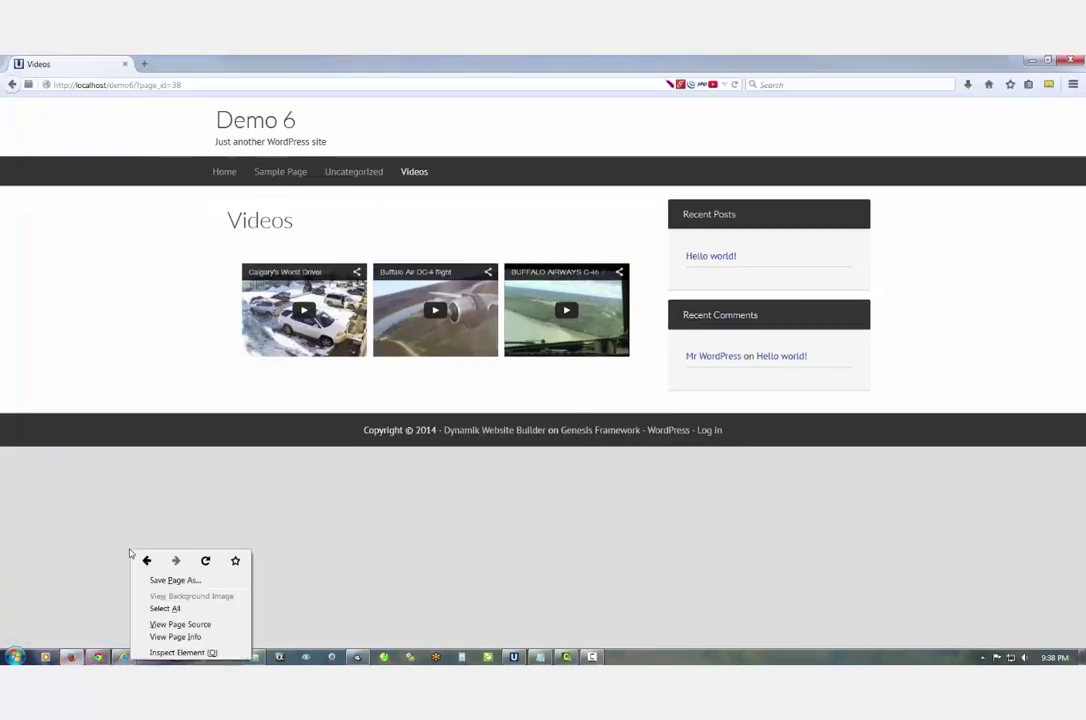
click(208, 564)
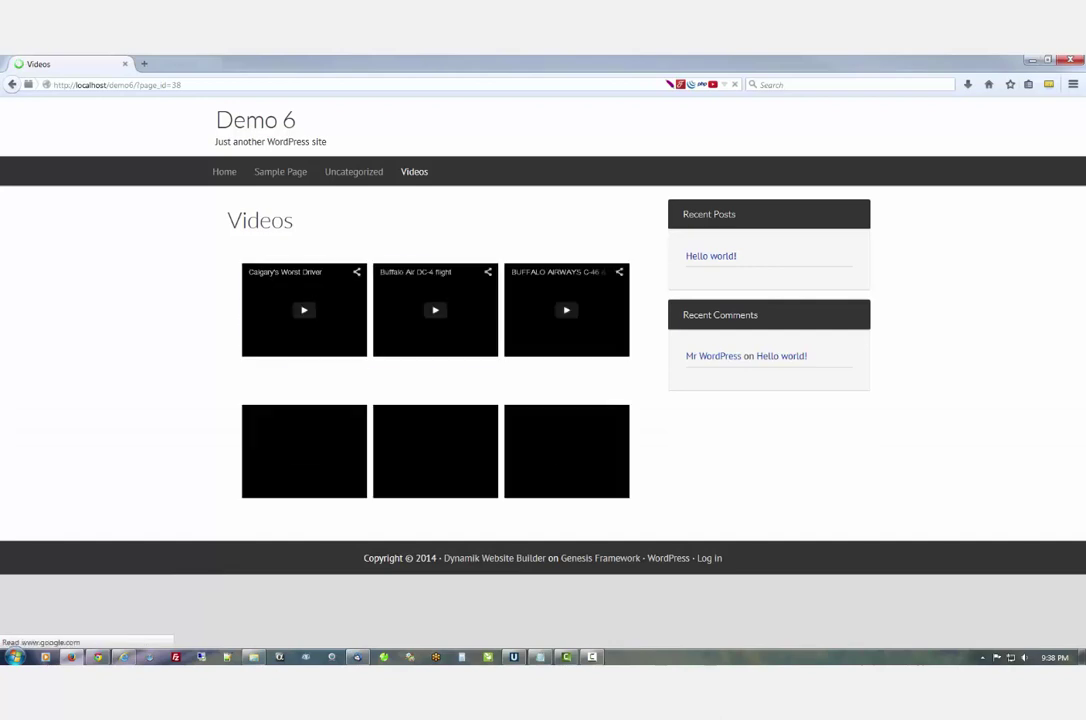
Step: Narrow the browser window to check the mobile layout, then maximize it again
click(1048, 60)
drag(970, 190, 316, 198)
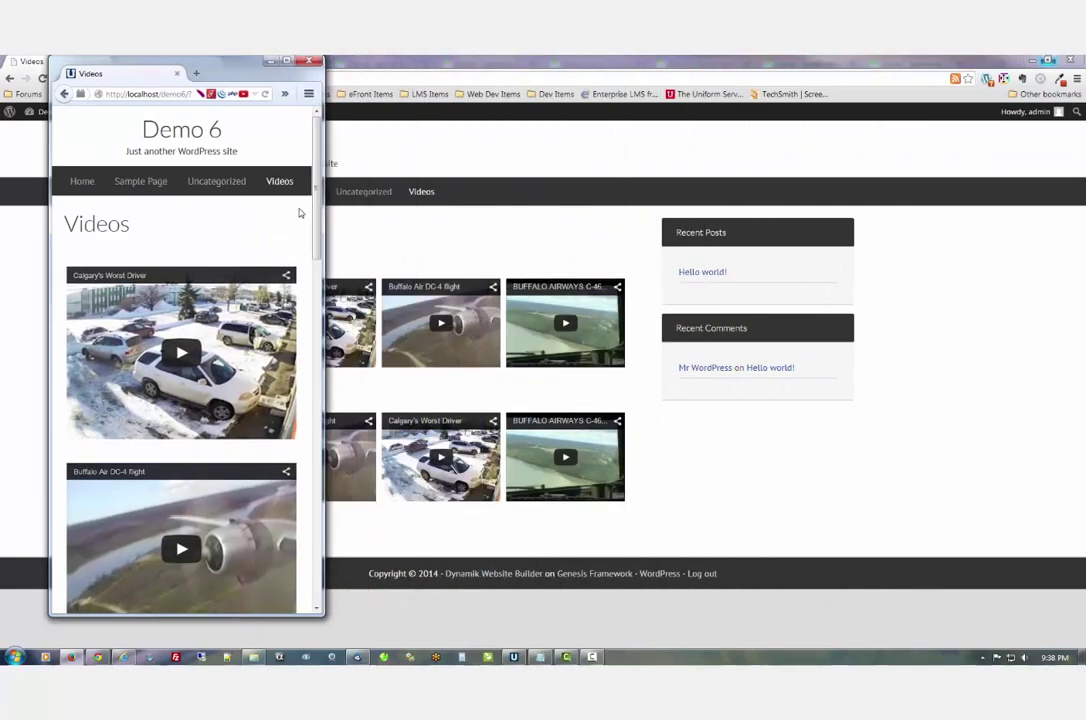
scroll(299, 206, down, 10)
scroll(299, 206, down, 3)
double_click(245, 62)
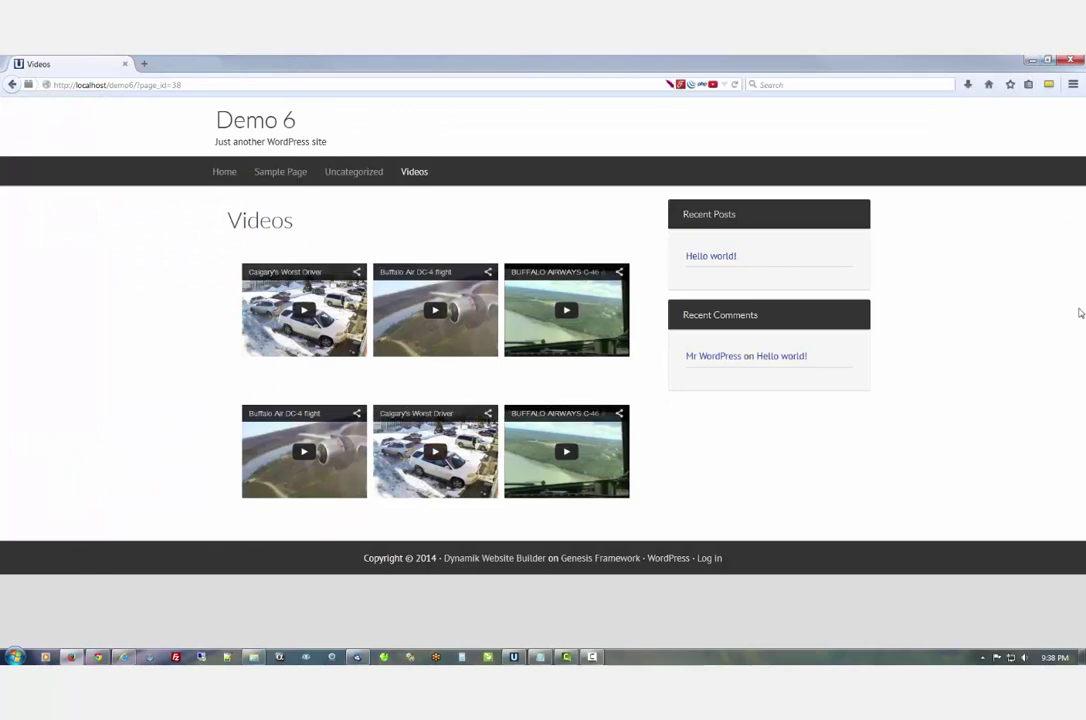